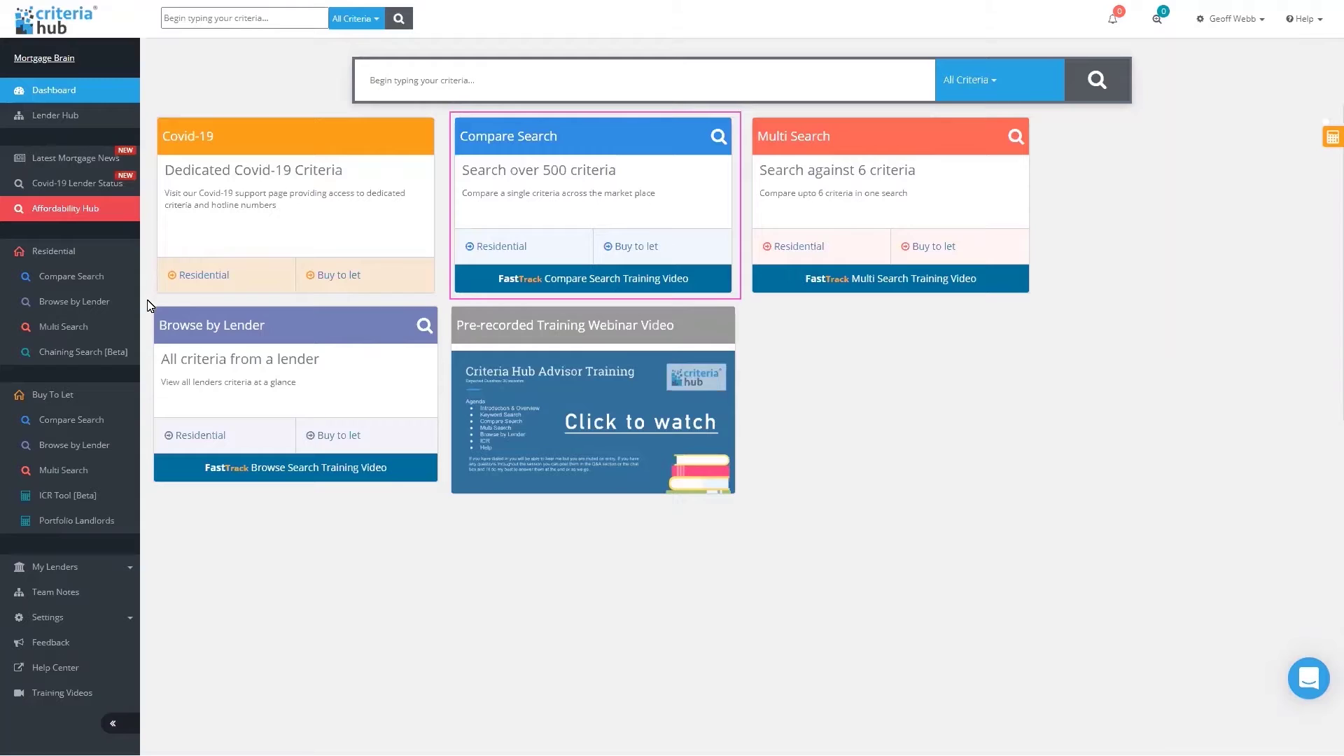
- Mark out the Browse by Lender and Multi Search cards on the dashboard
mouse_move(149, 305)
mouse_down()
mouse_move(299, 363)
mouse_move(414, 429)
mouse_move(445, 495)
mouse_up()
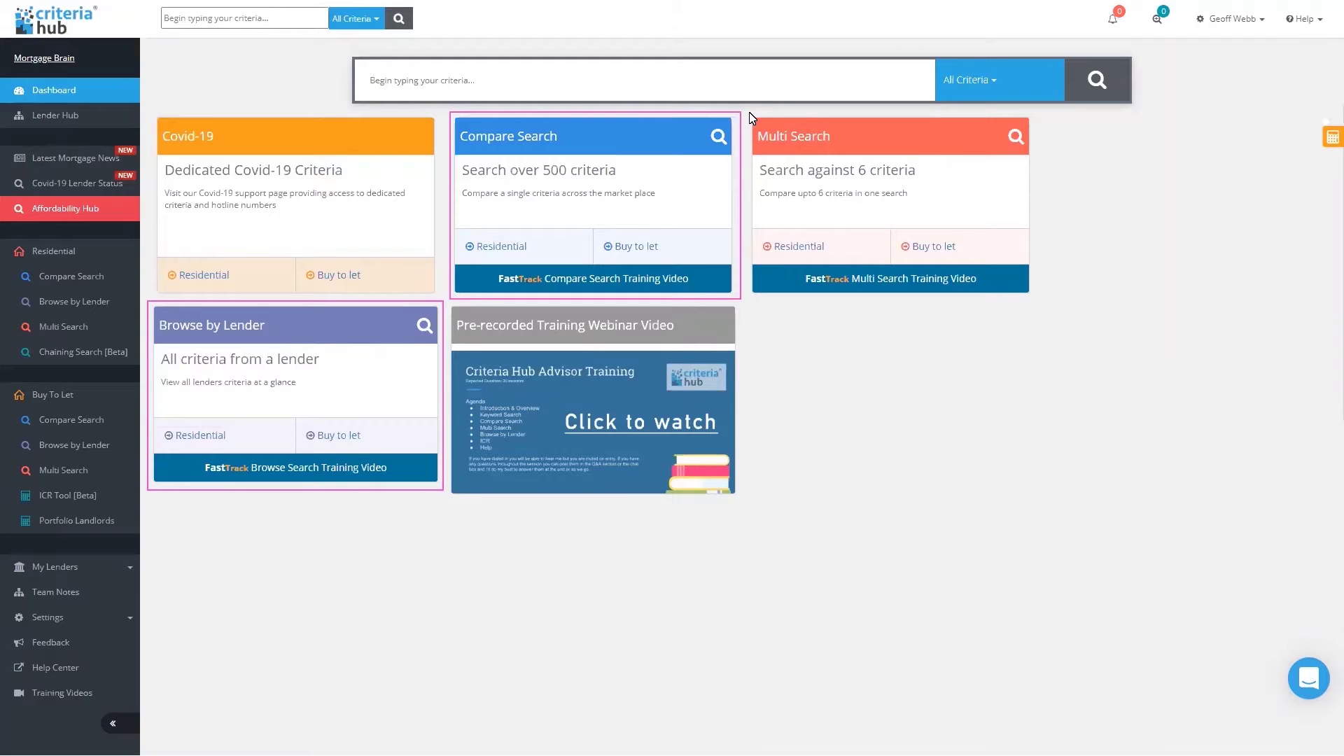
drag(746, 112, 983, 252)
drag(1032, 291, 1039, 306)
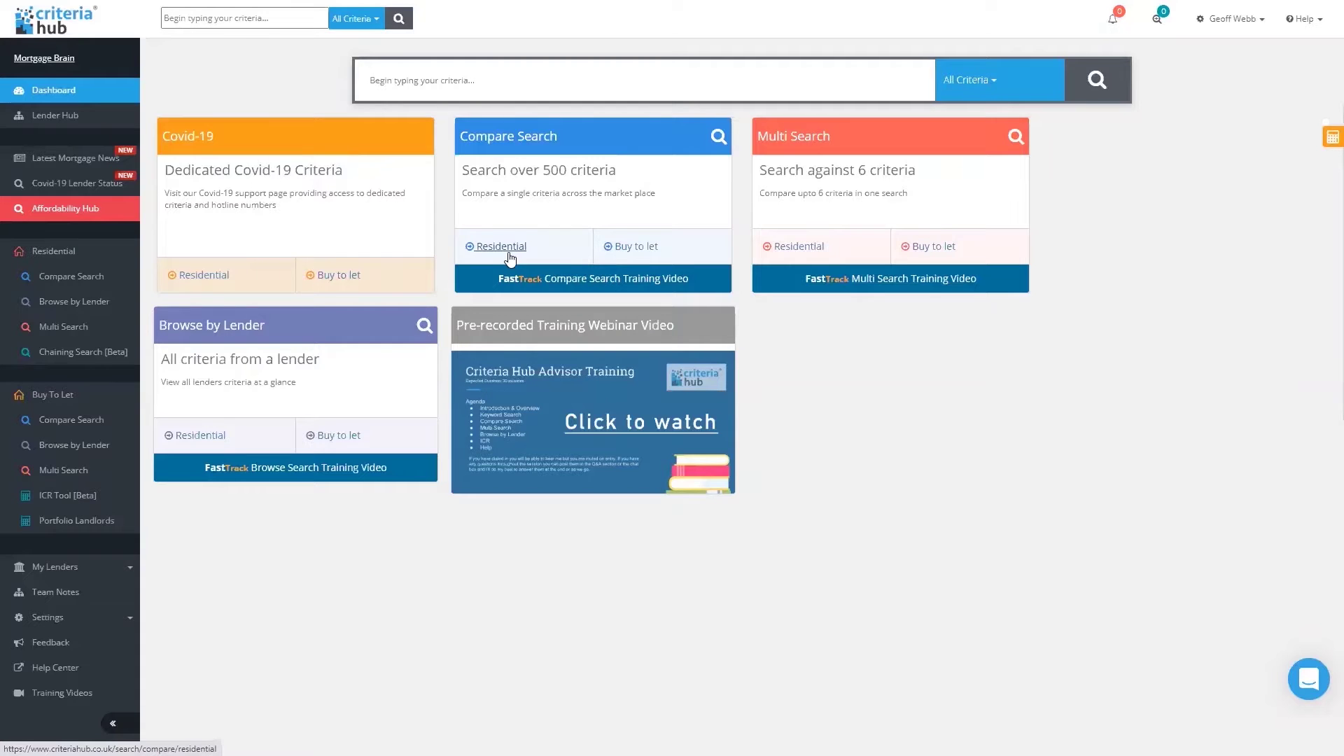
- Open the Residential compare search and browse the Applicant criteria without choosing one
click(501, 246)
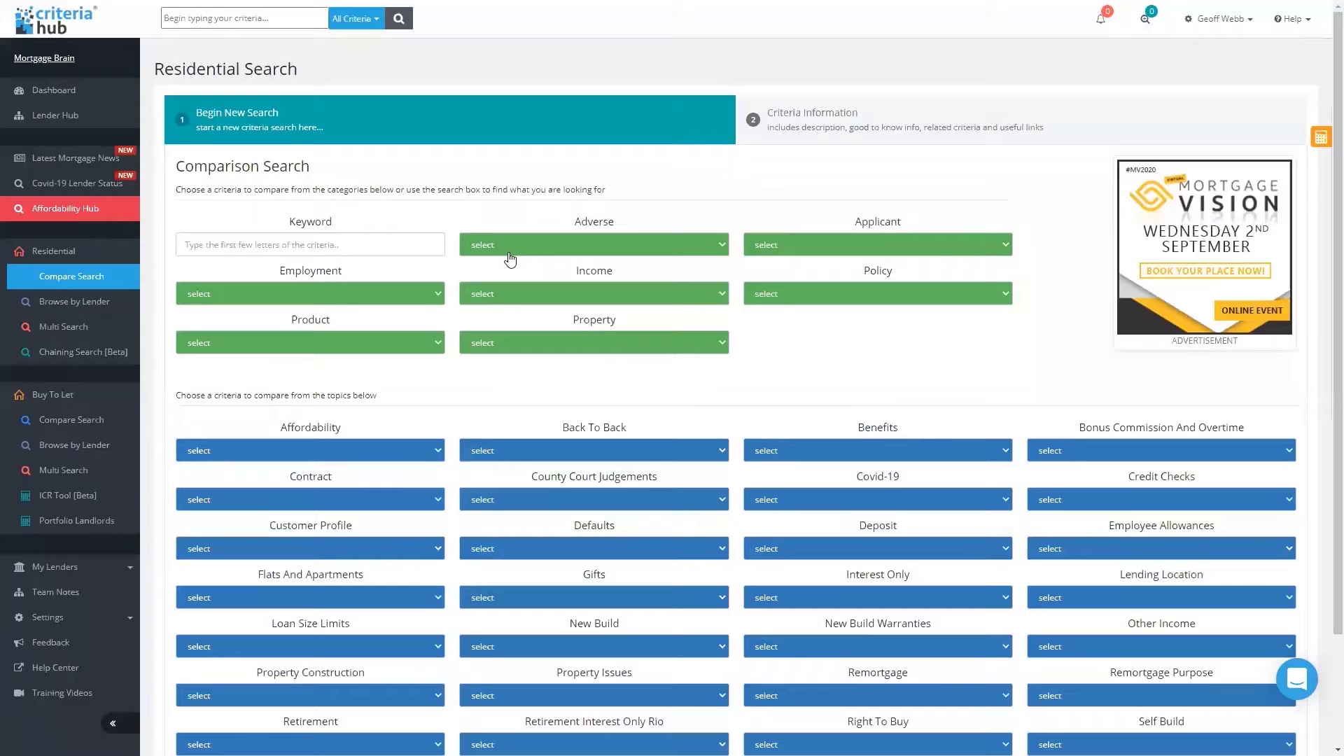
click(823, 247)
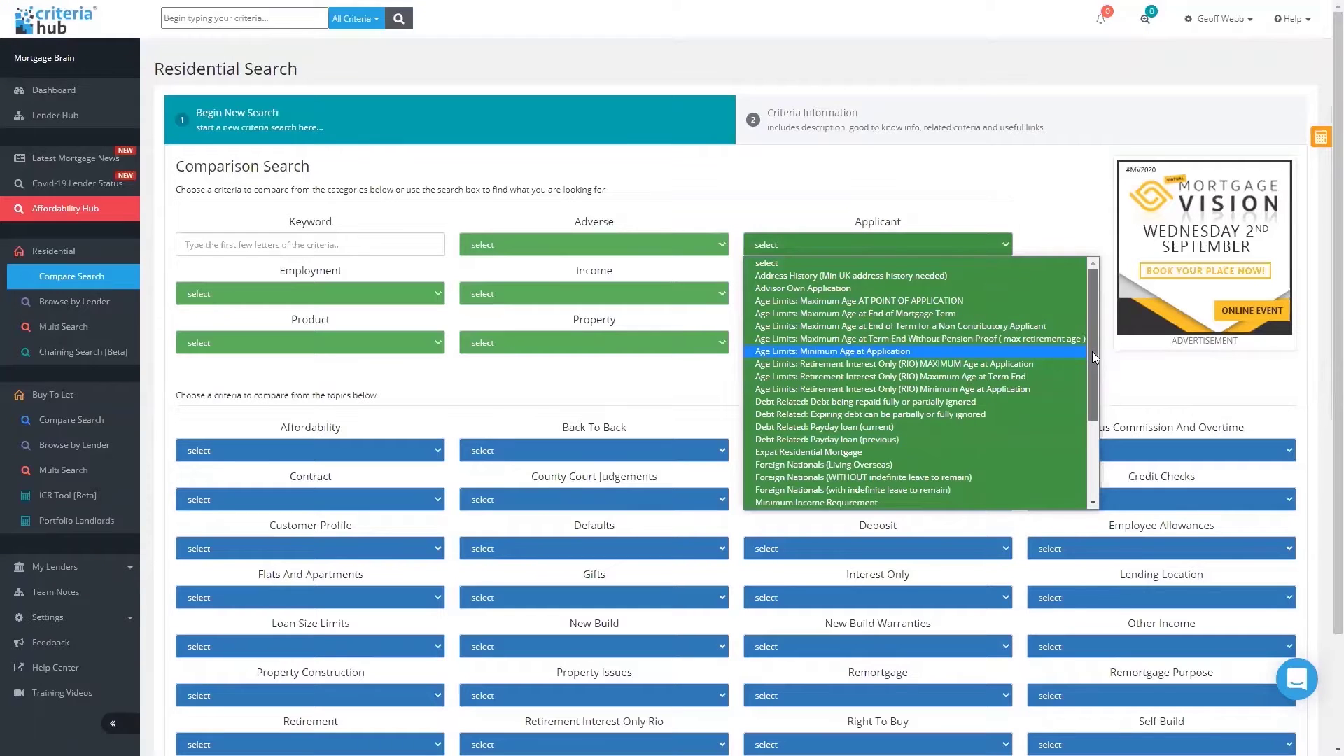
drag(1092, 352, 1102, 411)
scroll(1050, 378, up, 2)
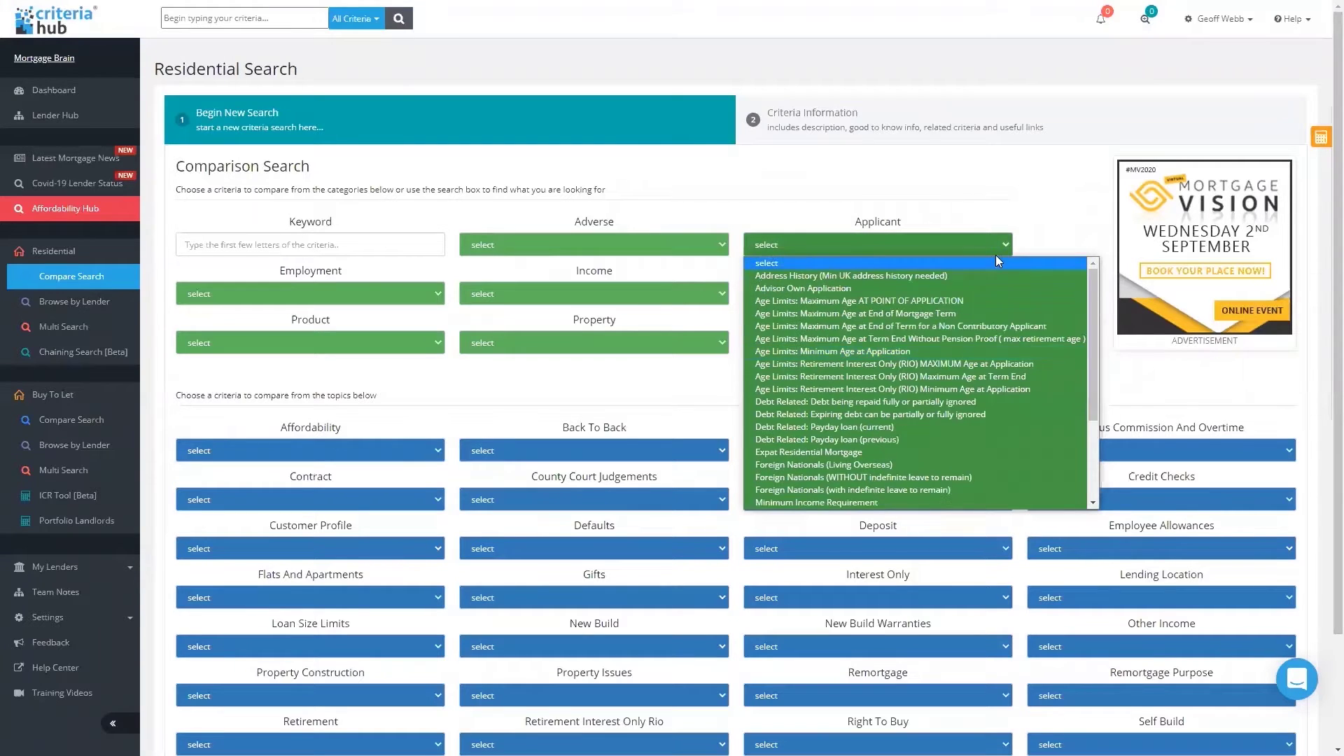
click(970, 242)
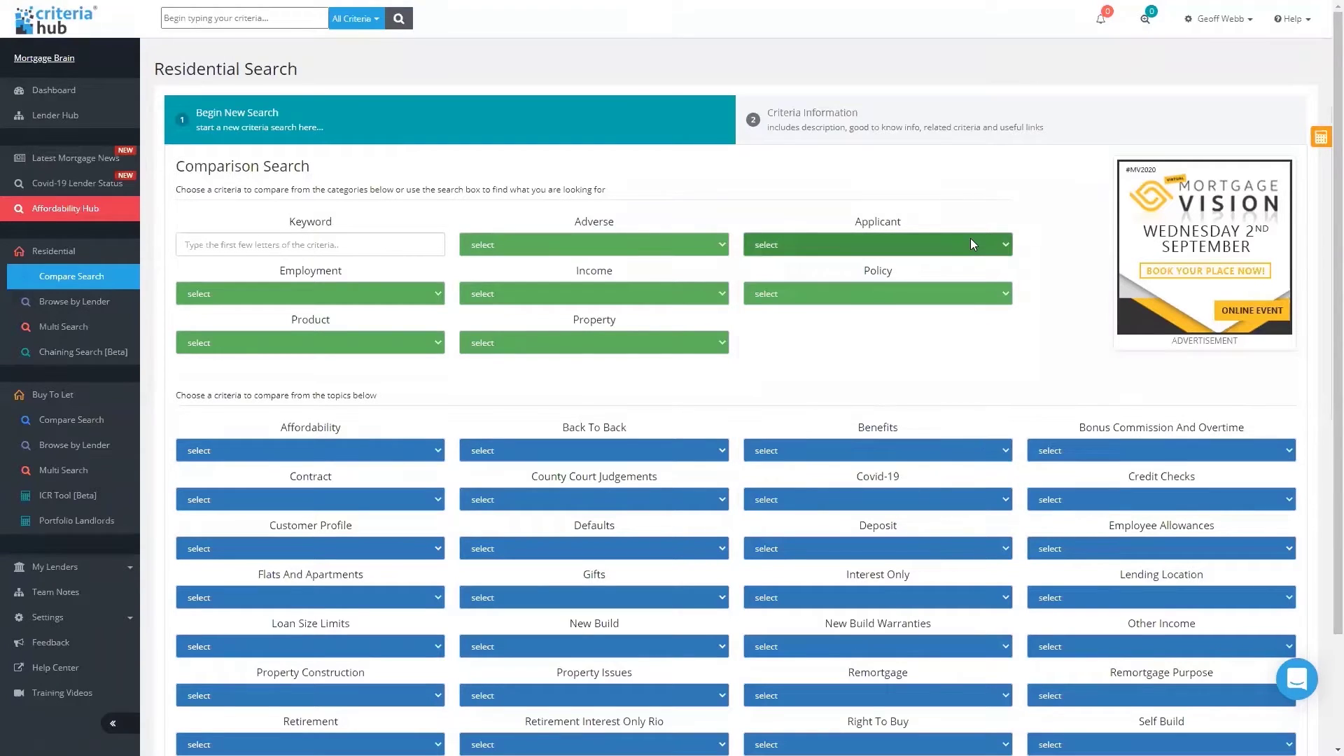
- Browse the Adverse, County Court Judgements and Defaults criteria lists, leaving each unset
click(588, 252)
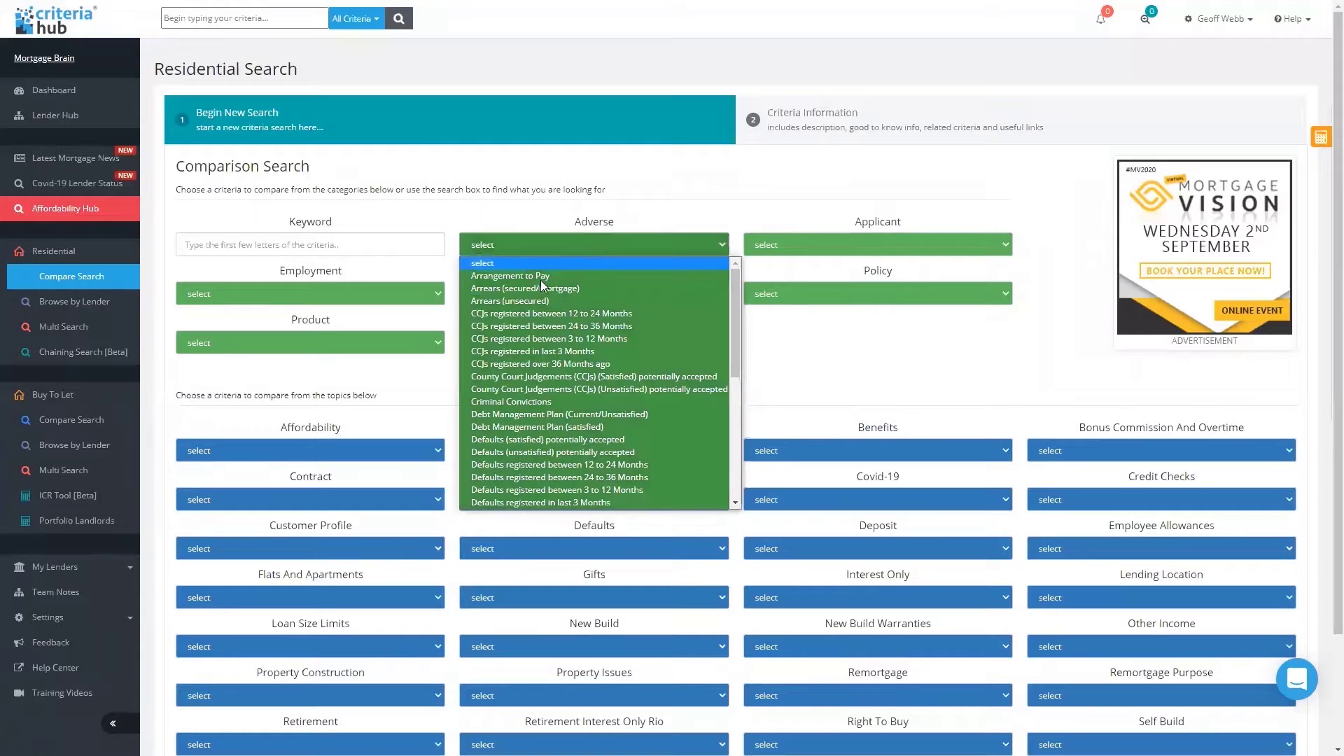
mouse_move(734, 306)
mouse_down()
mouse_move(741, 490)
mouse_move(726, 291)
mouse_up()
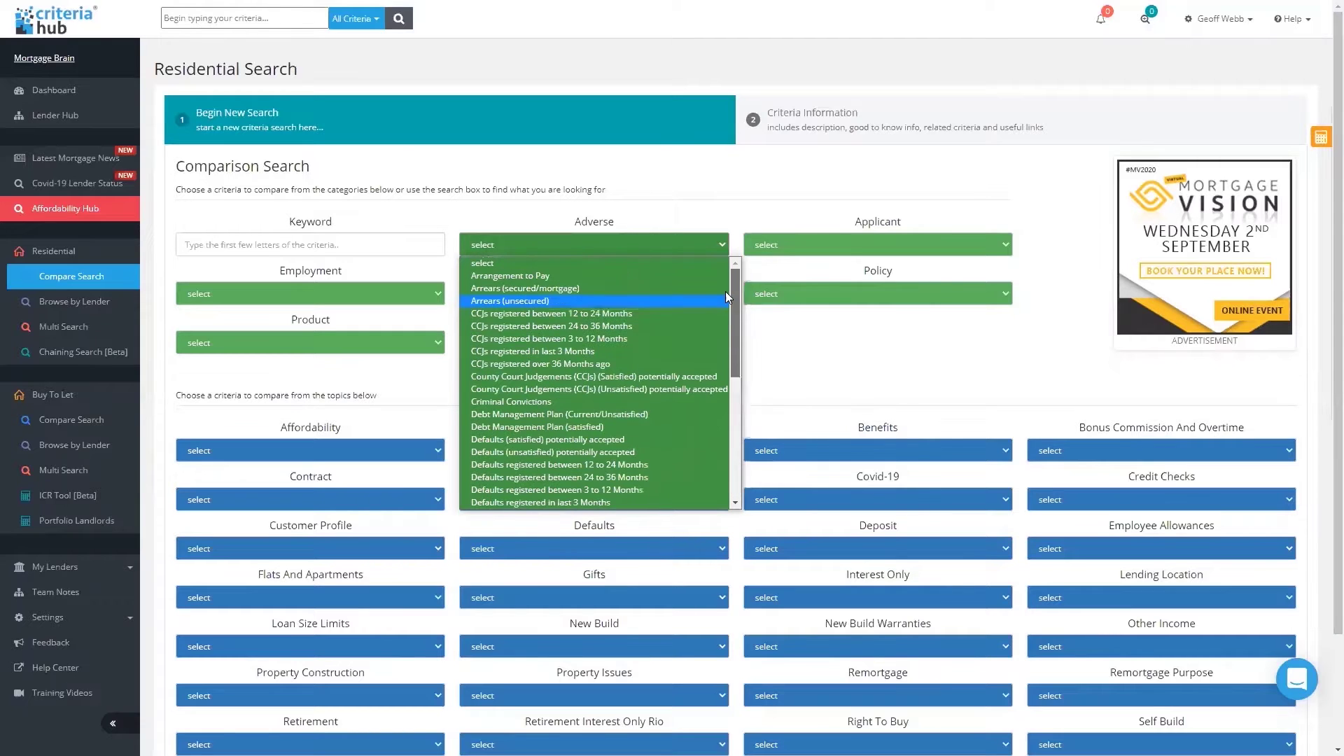
click(725, 245)
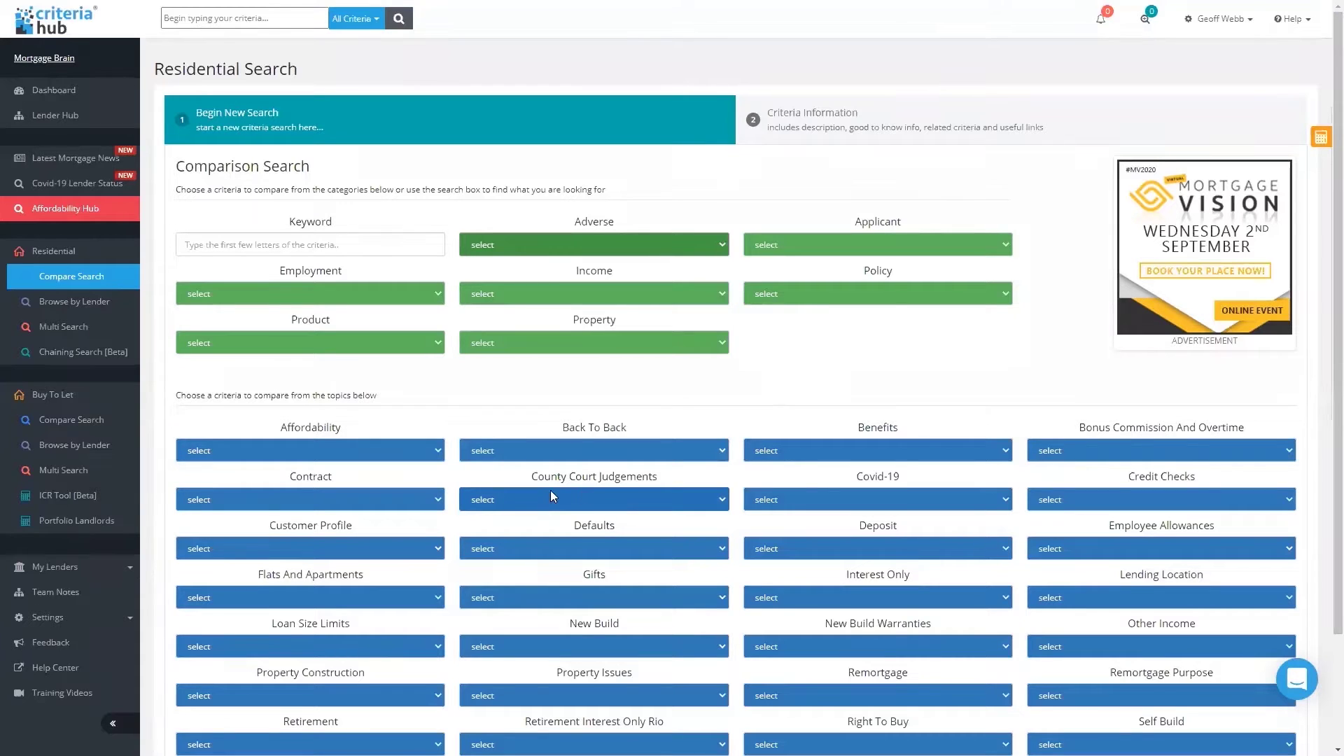
click(722, 501)
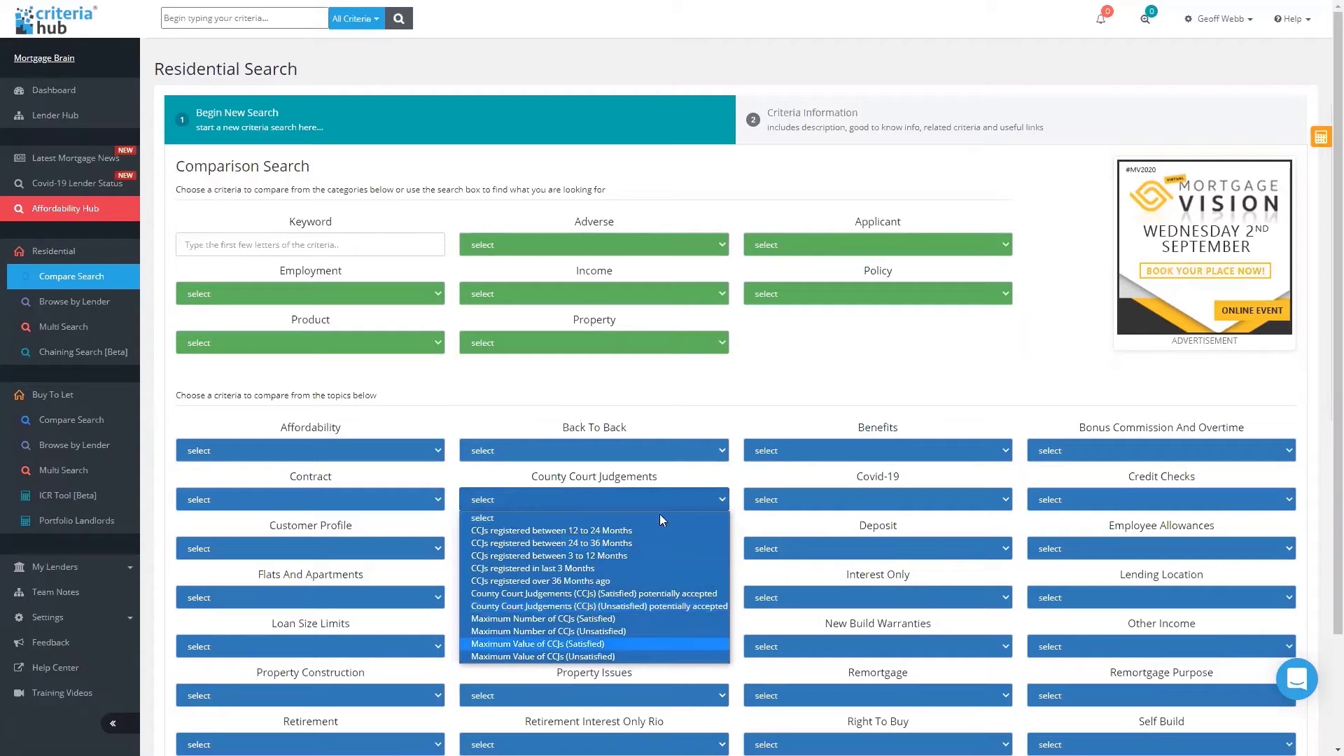
click(706, 494)
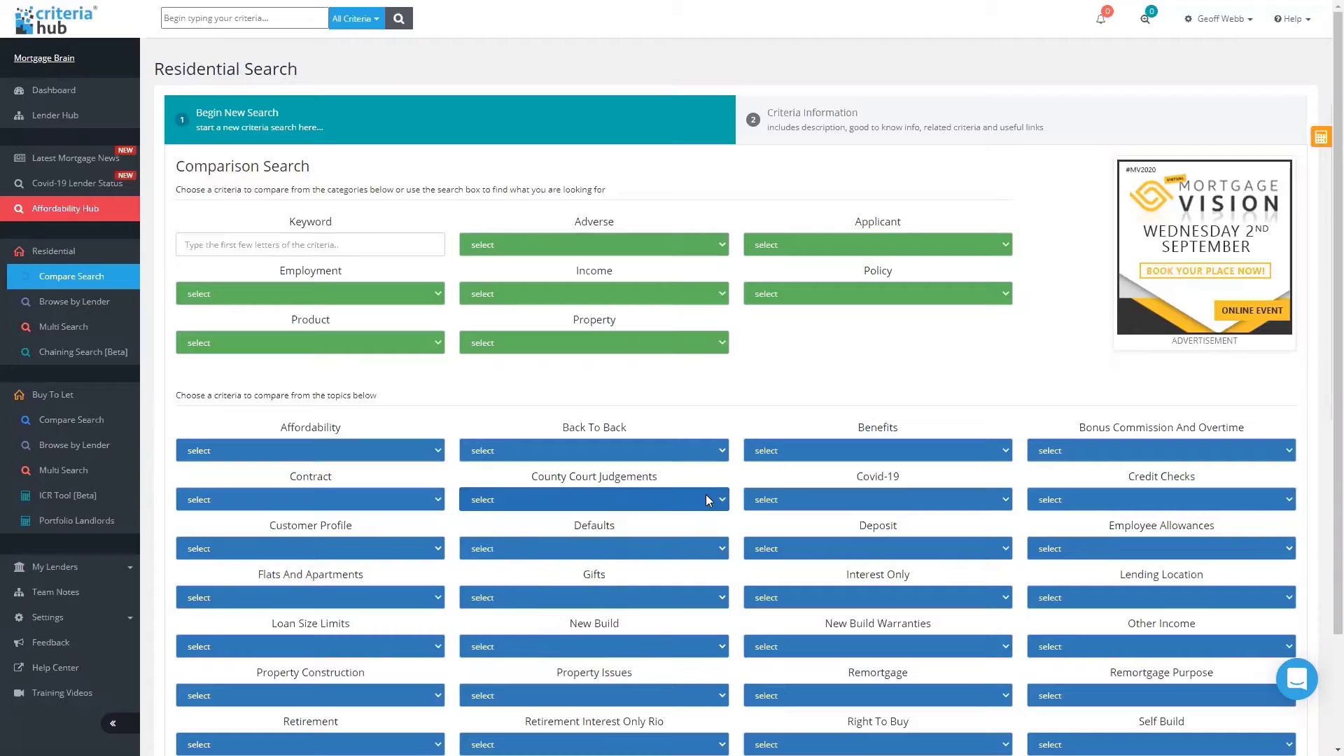
click(643, 552)
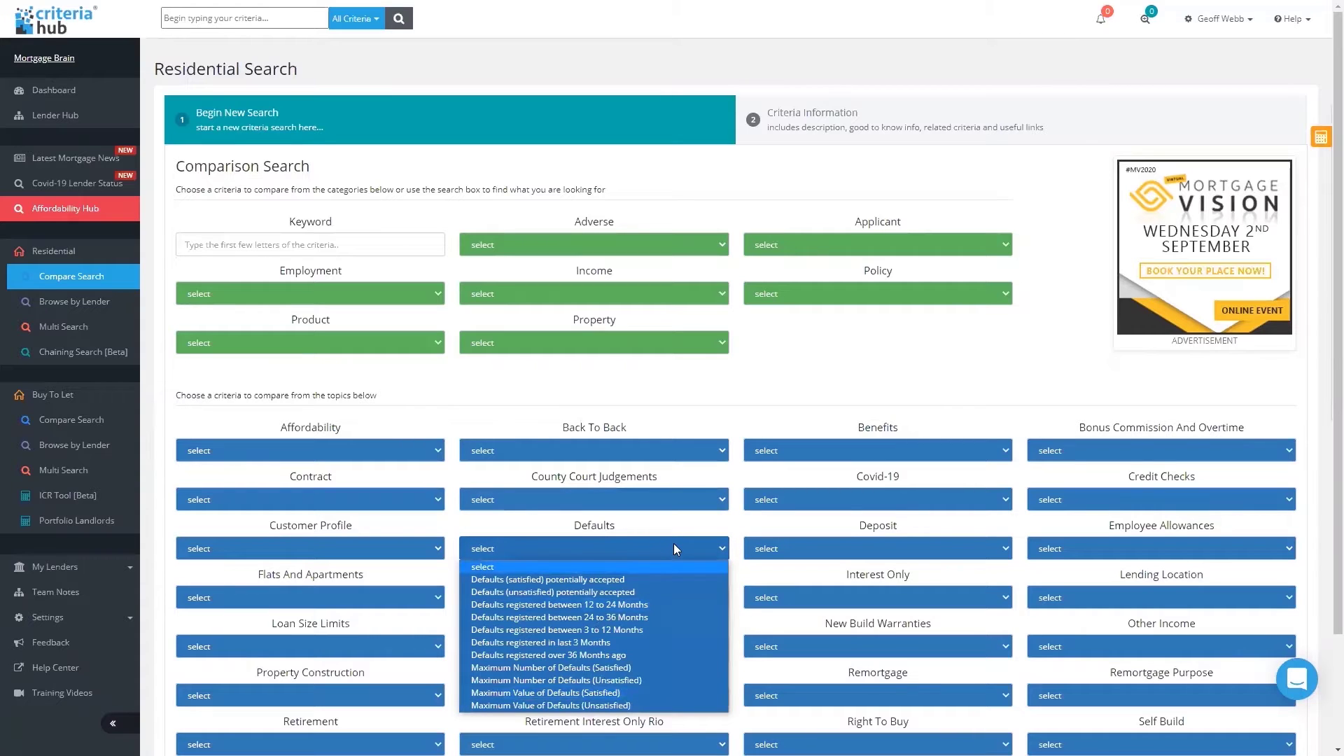
click(675, 544)
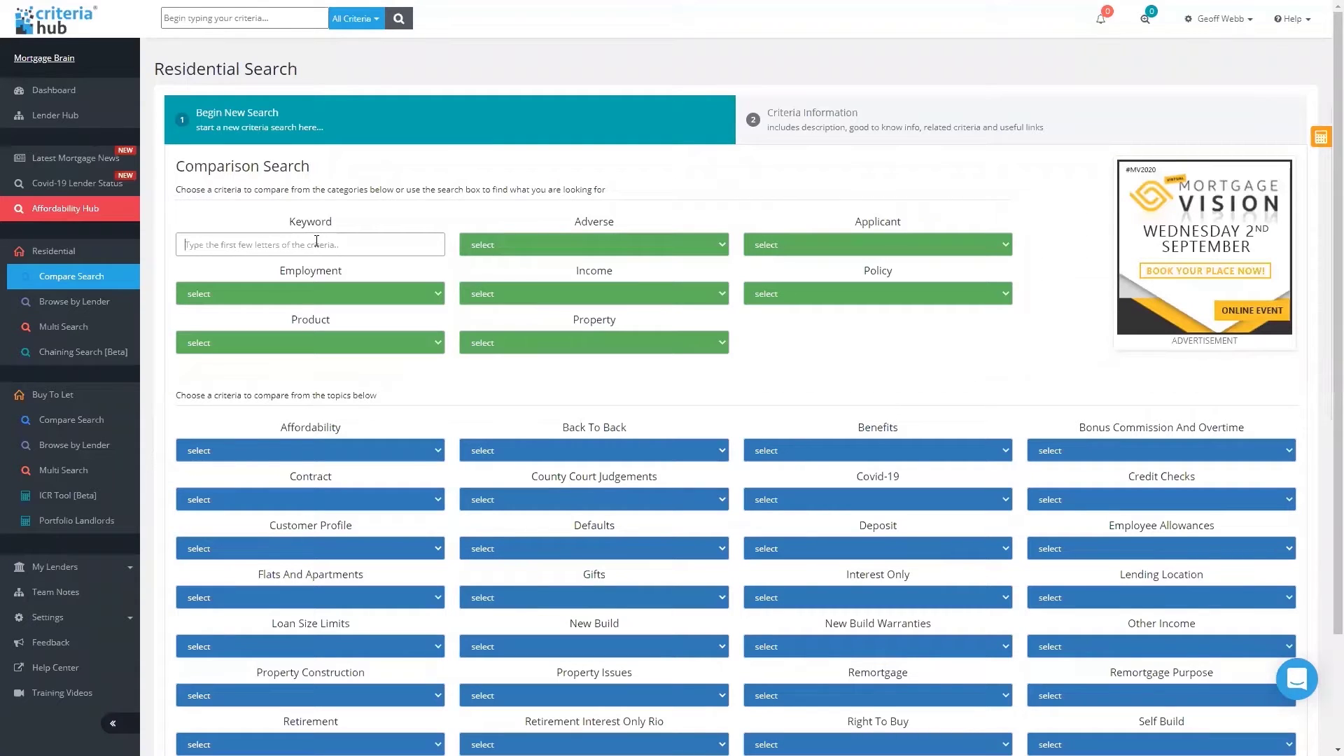
- Search by keyword and select Property Ownership: Tenancy in Common with Unequal Shares
text(ter)
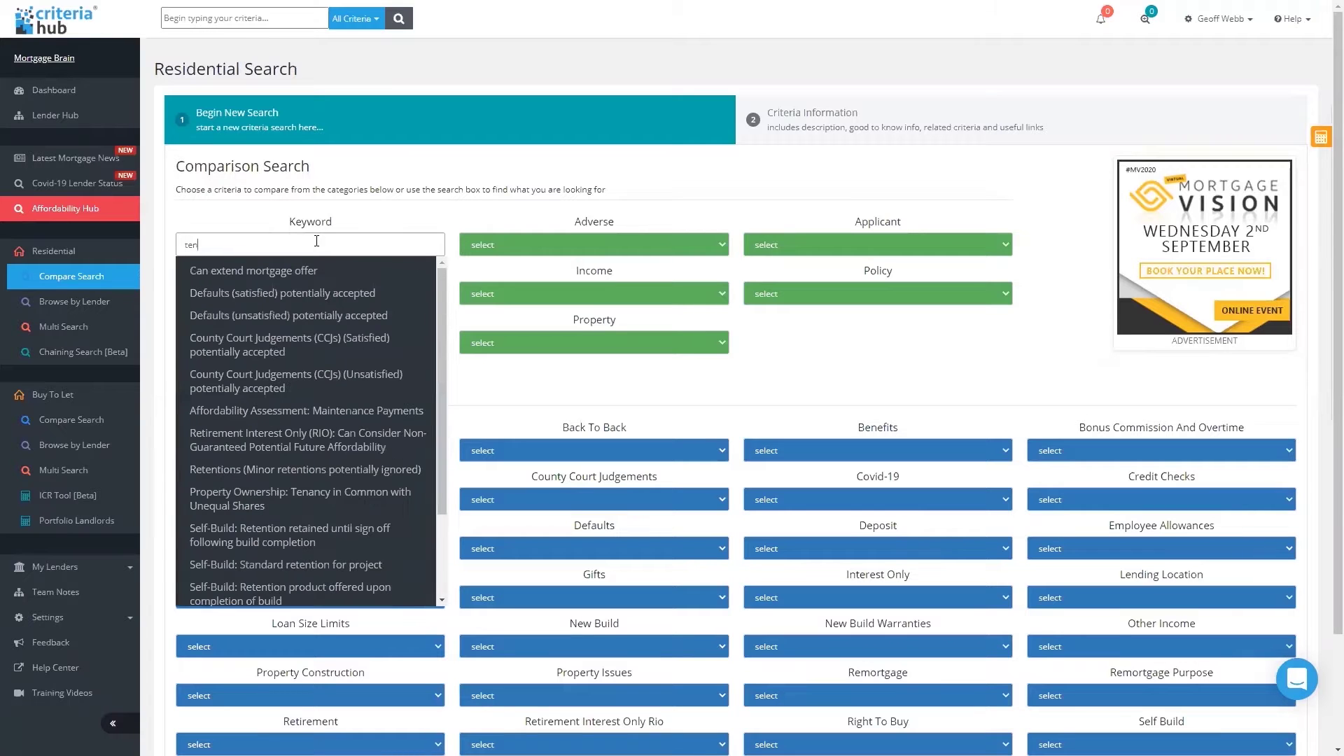
text(a)
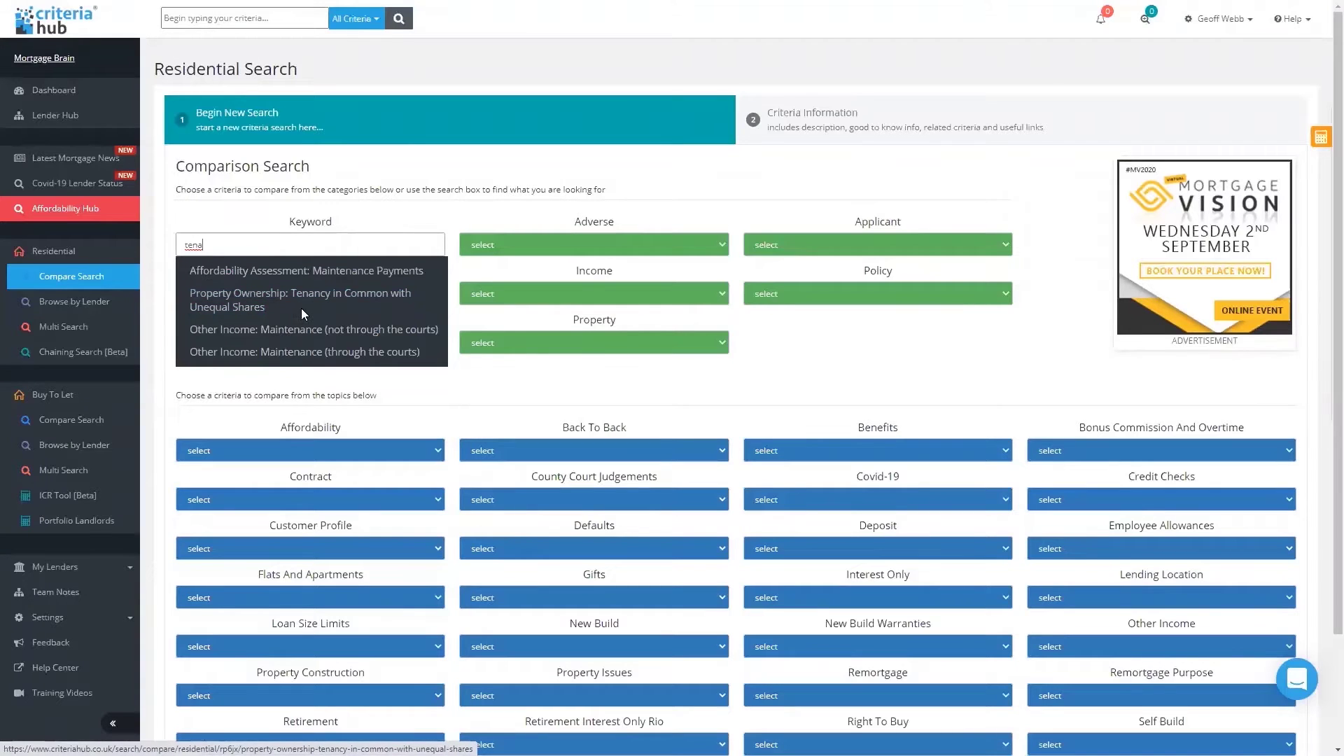
click(250, 305)
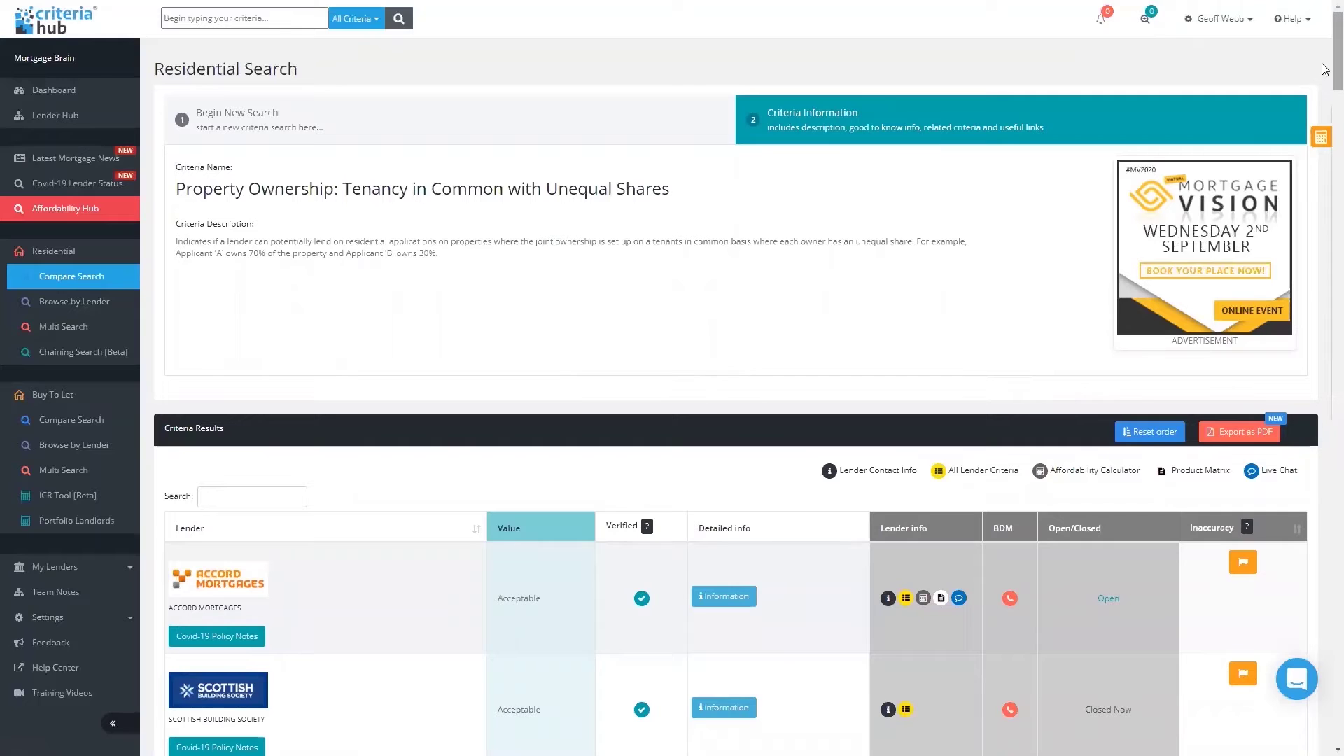
- Scroll down to the Criteria Results showing Accord Mortgages and Scottish Building Society as Acceptable
scroll(1325, 70, down, 1)
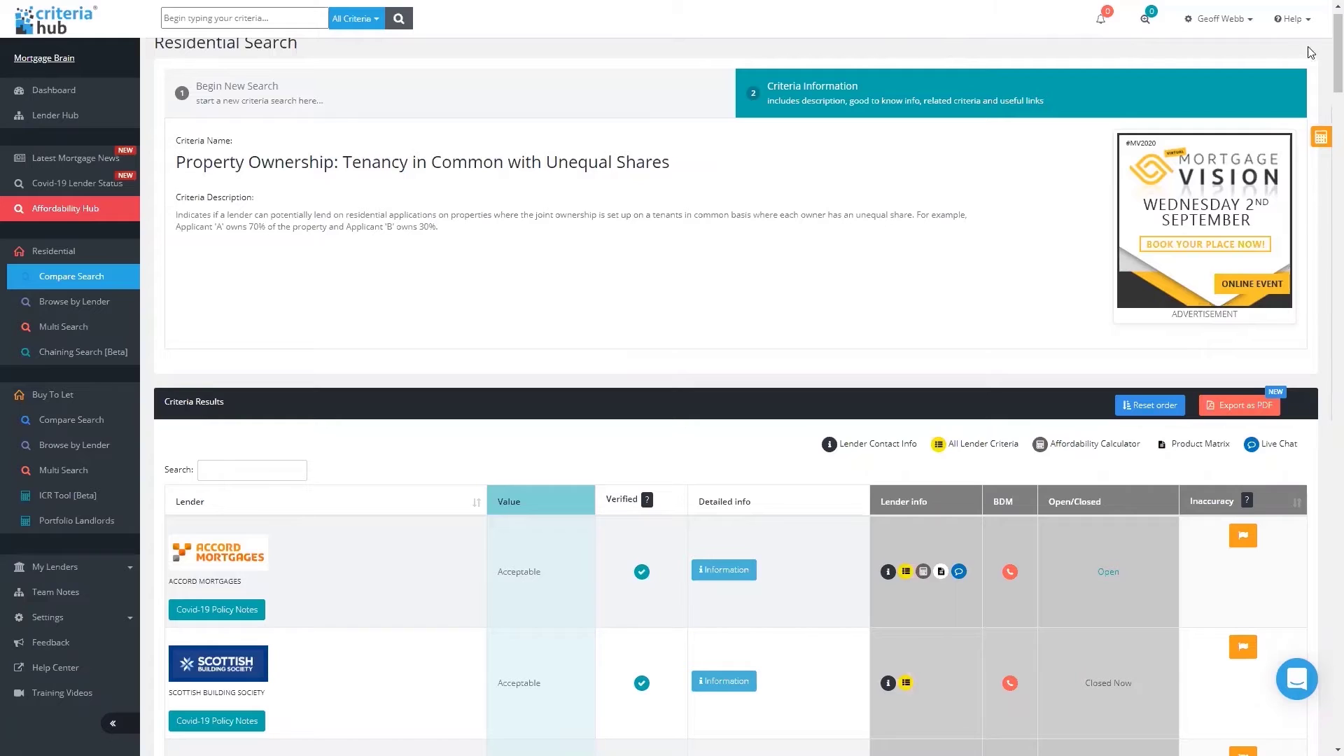
drag(1322, 55, 1325, 108)
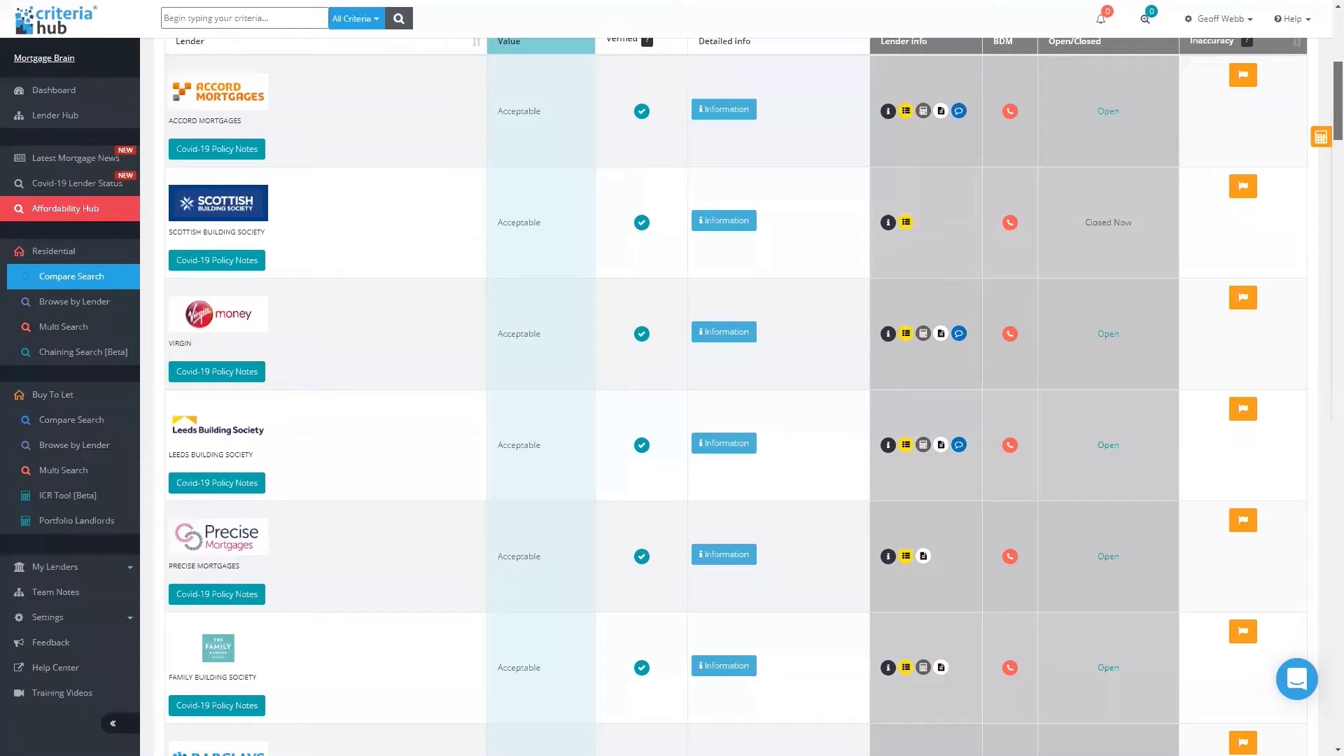
drag(1325, 107, 1326, 490)
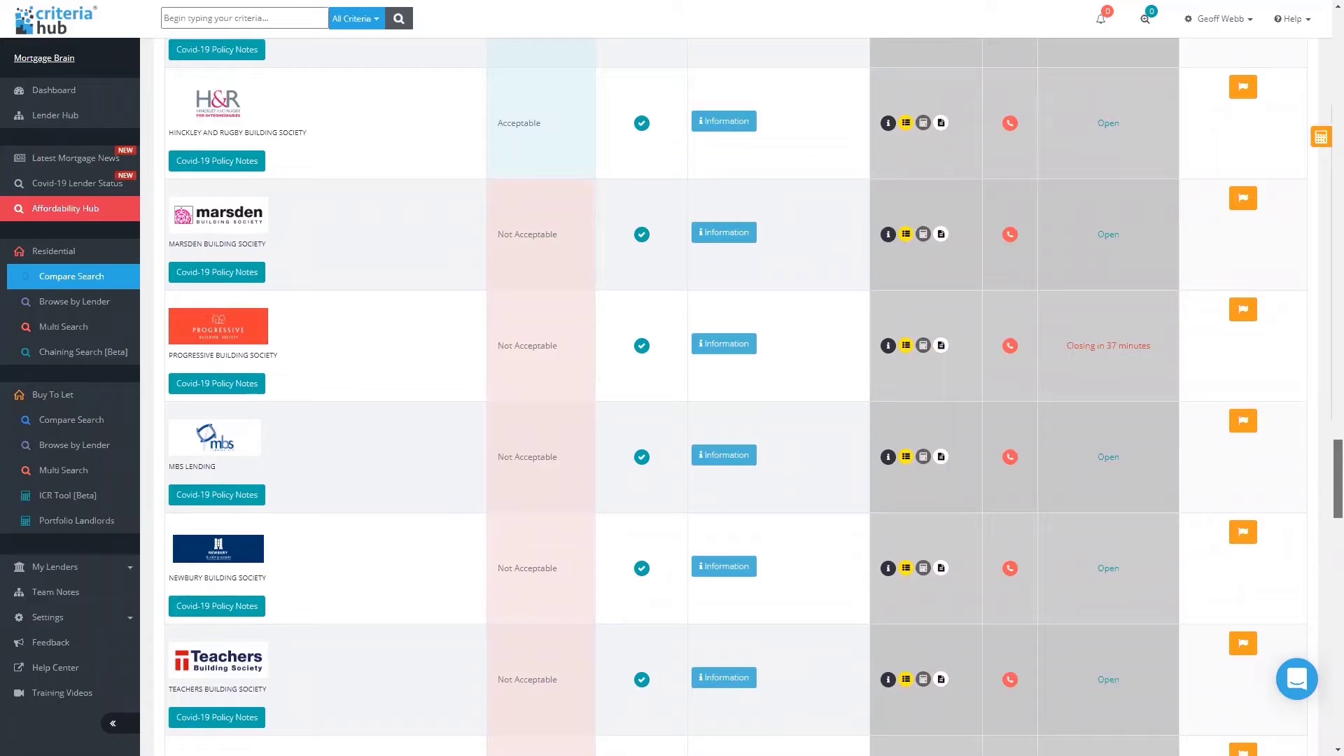
drag(1325, 490, 1325, 103)
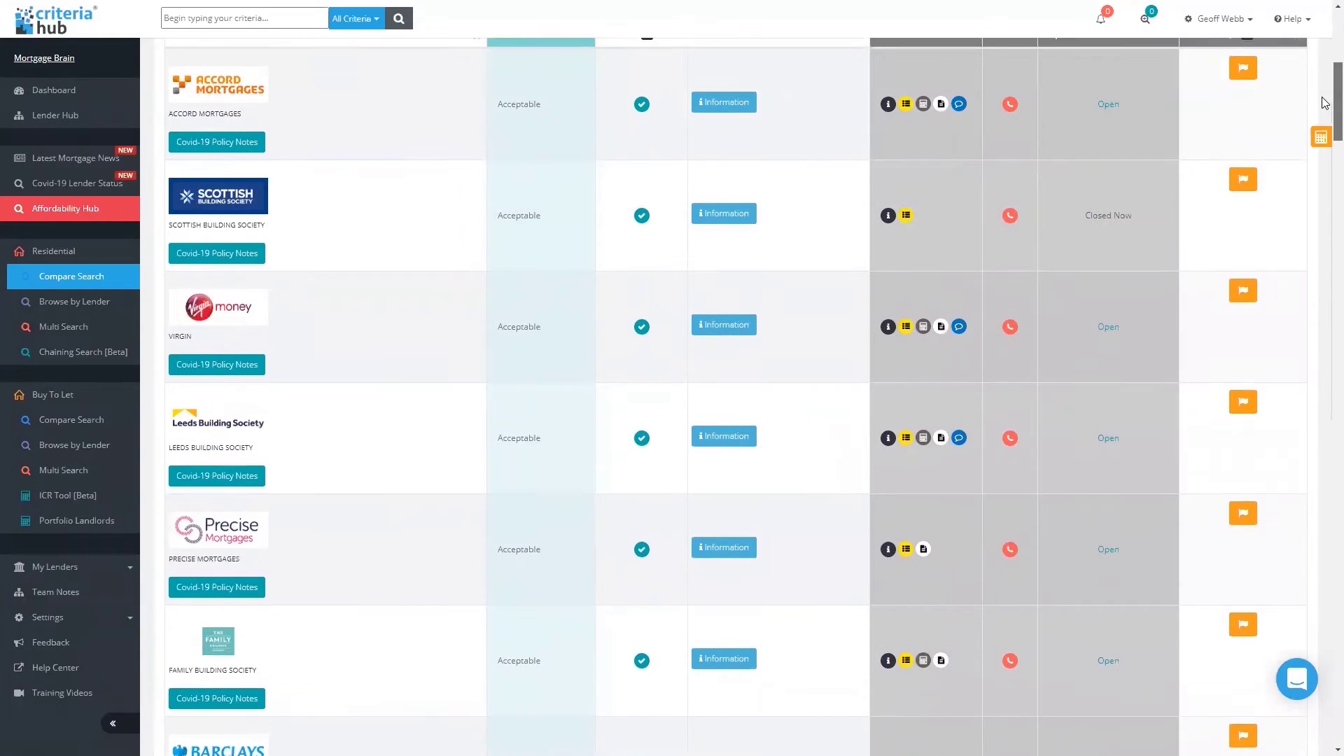
scroll(1325, 103, up, 1)
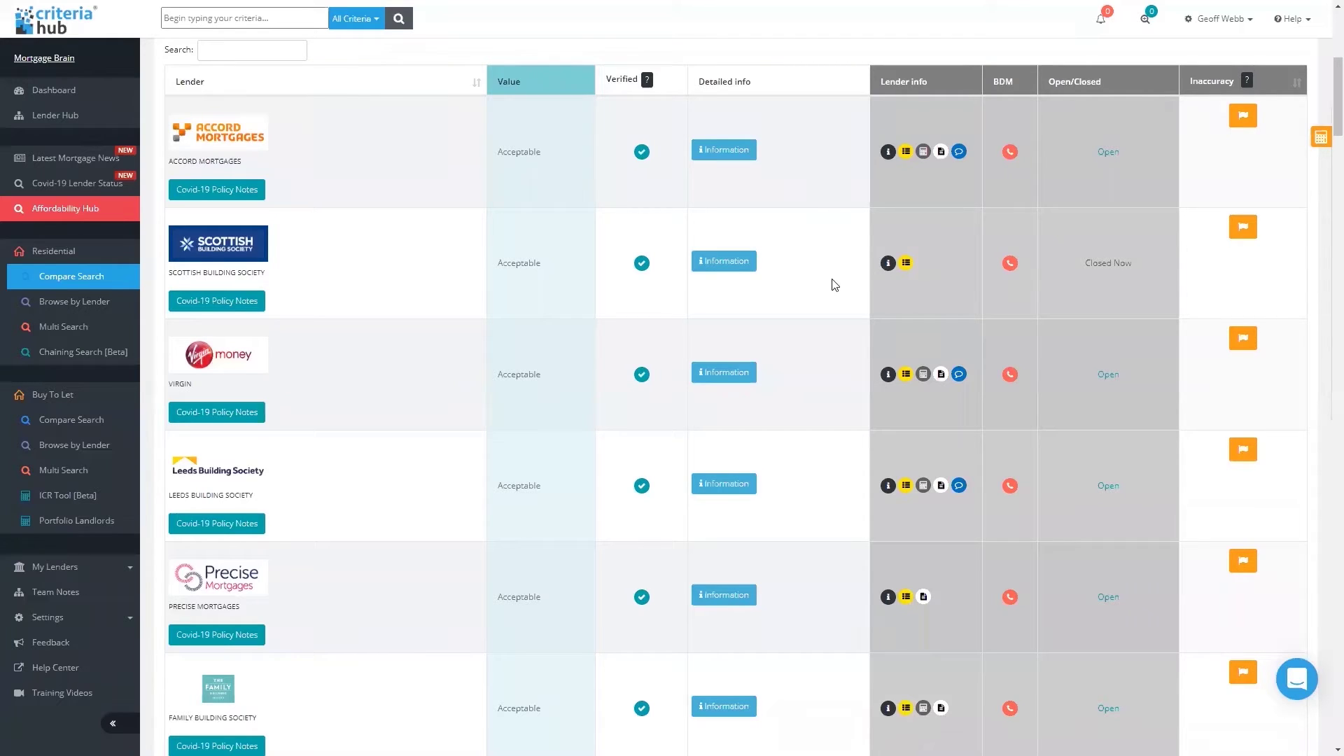
- Read Accord Mortgages' note on this criterion, then open its Flag Inaccuracy form
click(724, 158)
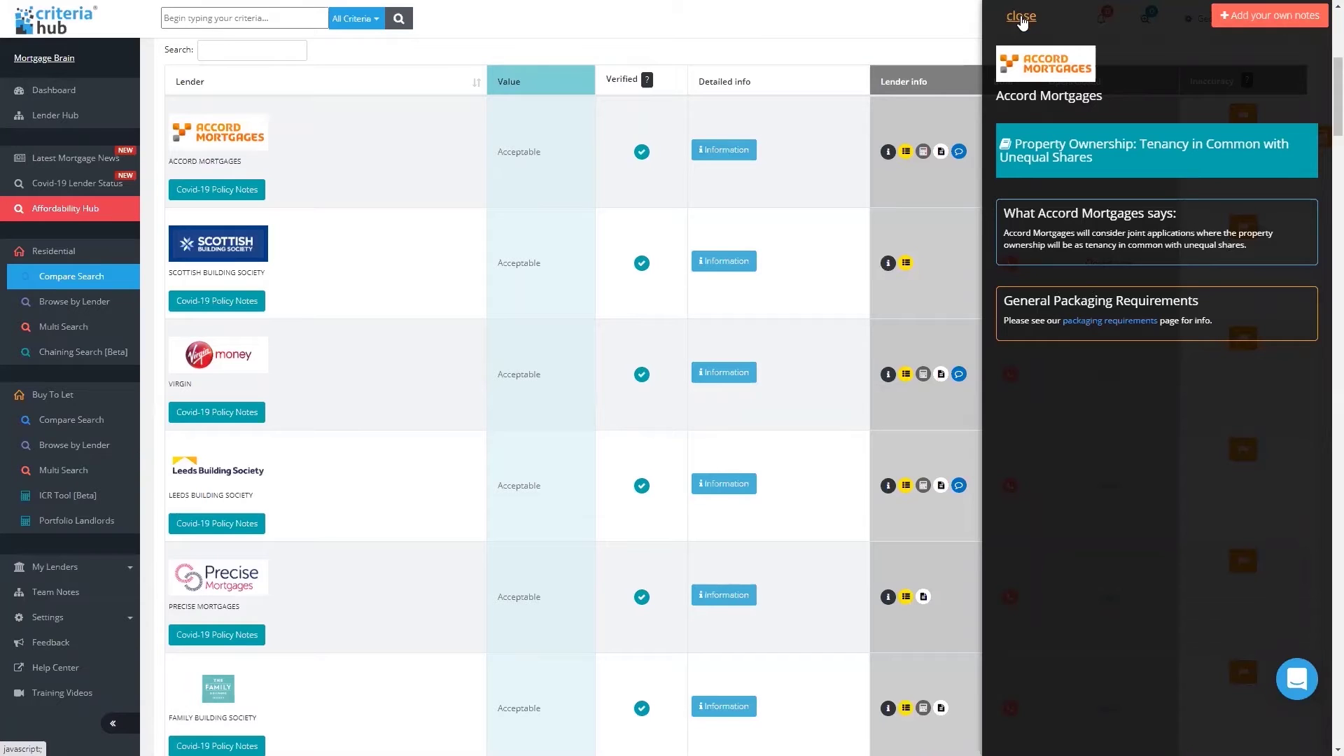
click(1021, 17)
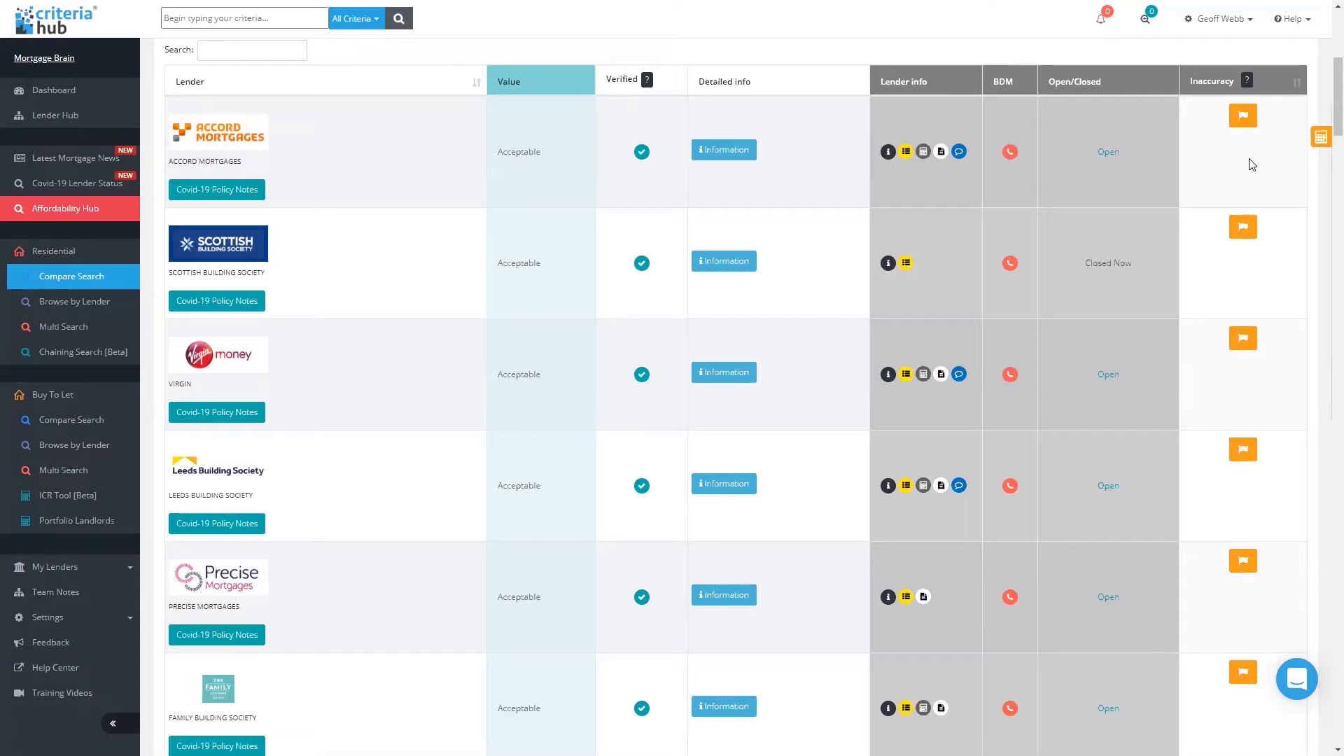
click(1244, 119)
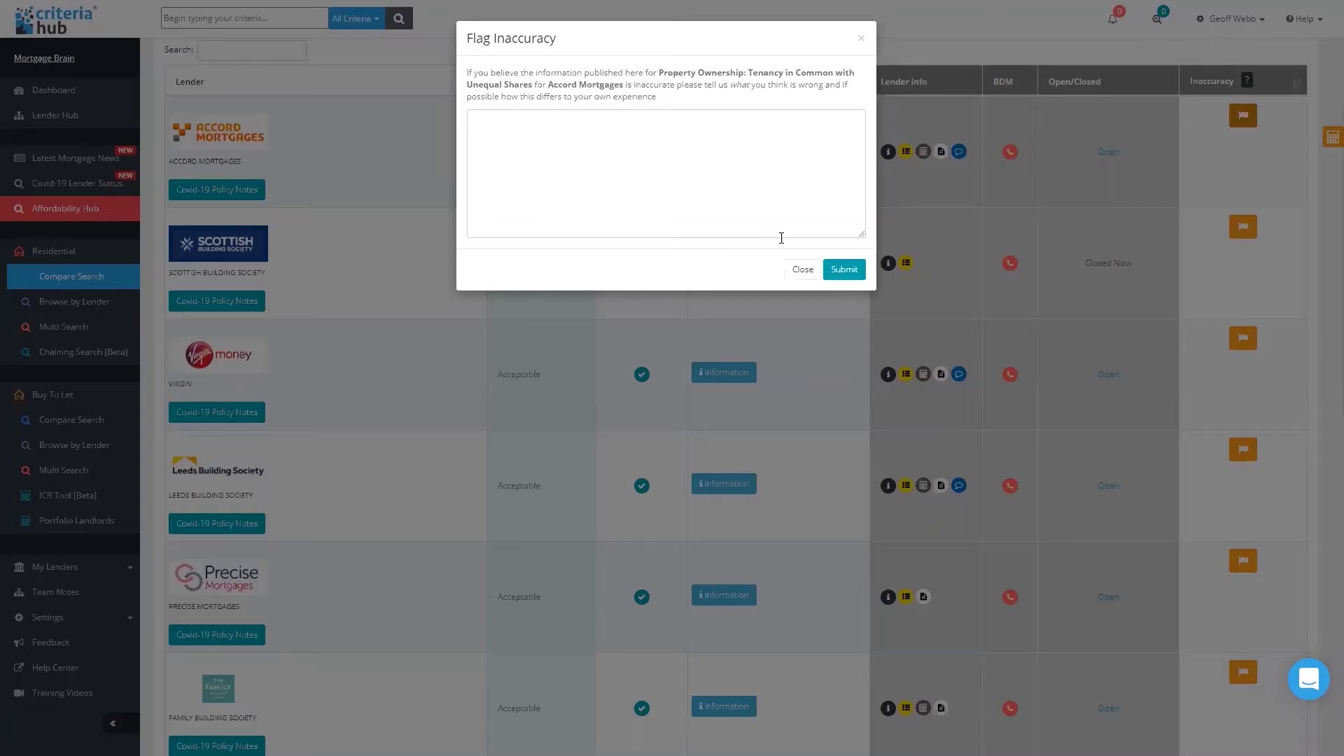
click(802, 270)
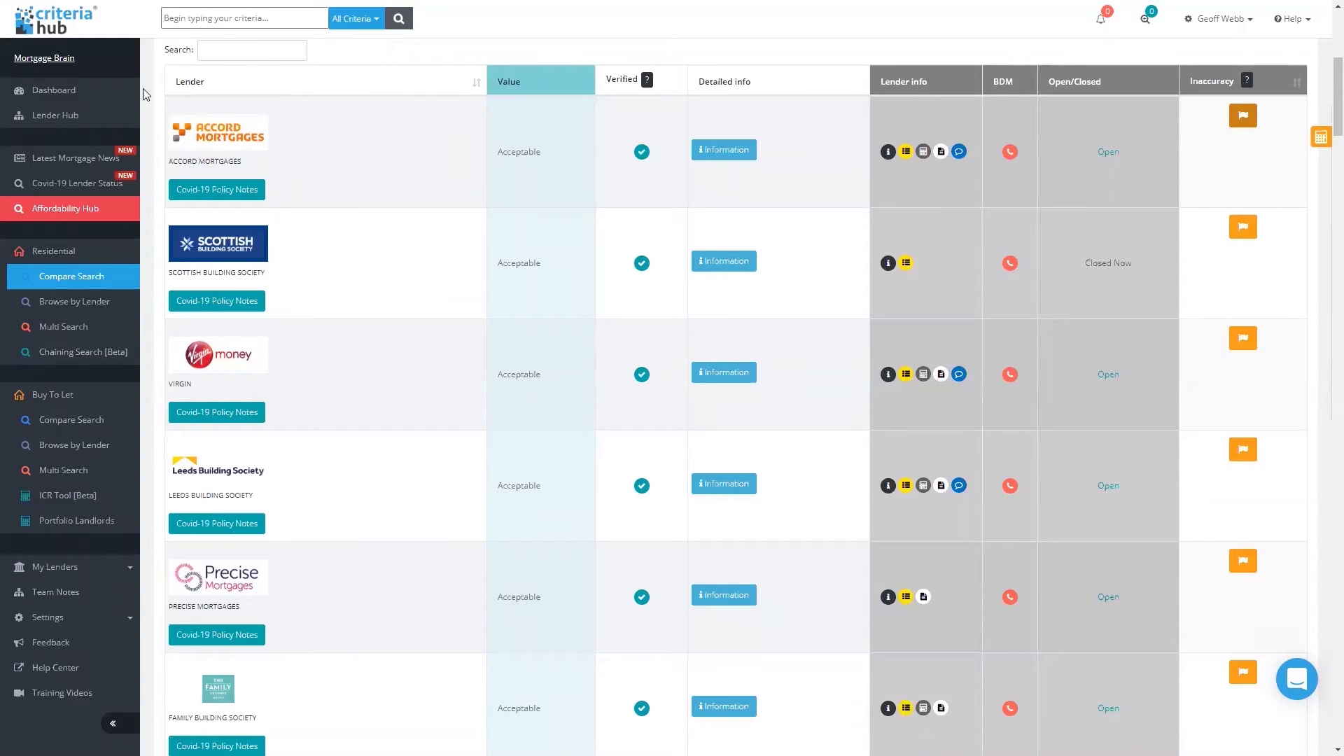
click(40, 91)
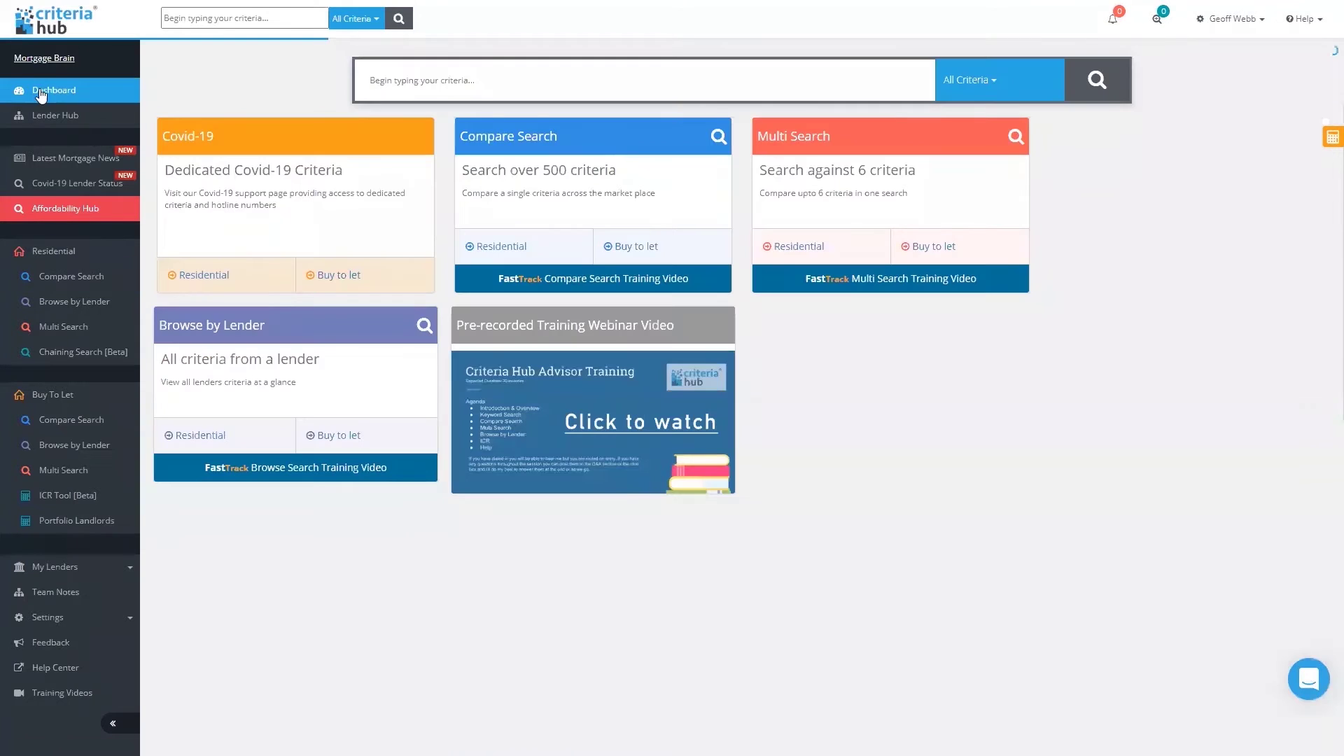
- Start a Buy To Let comparison search from the Compare Search card
click(634, 250)
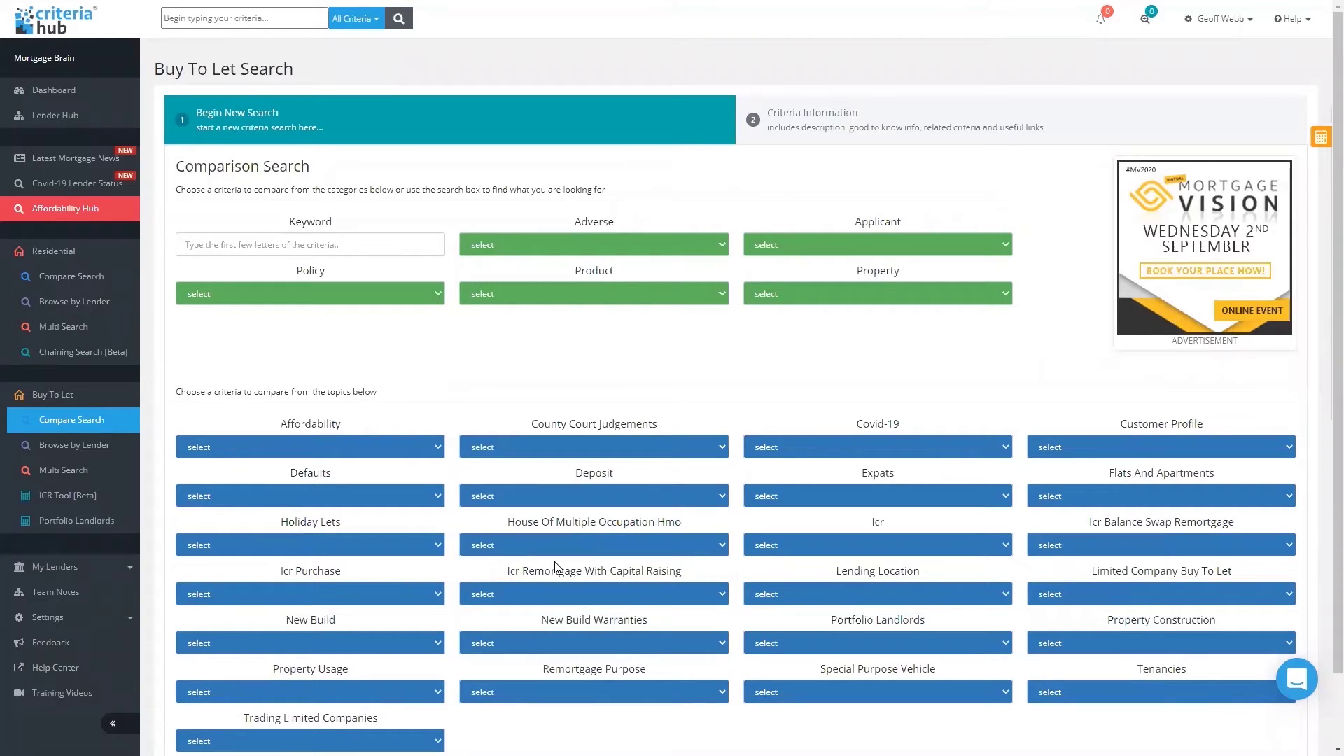
- Enter 'energ' in the Buy To Let keyword box to find the EPC rating criteria
click(319, 248)
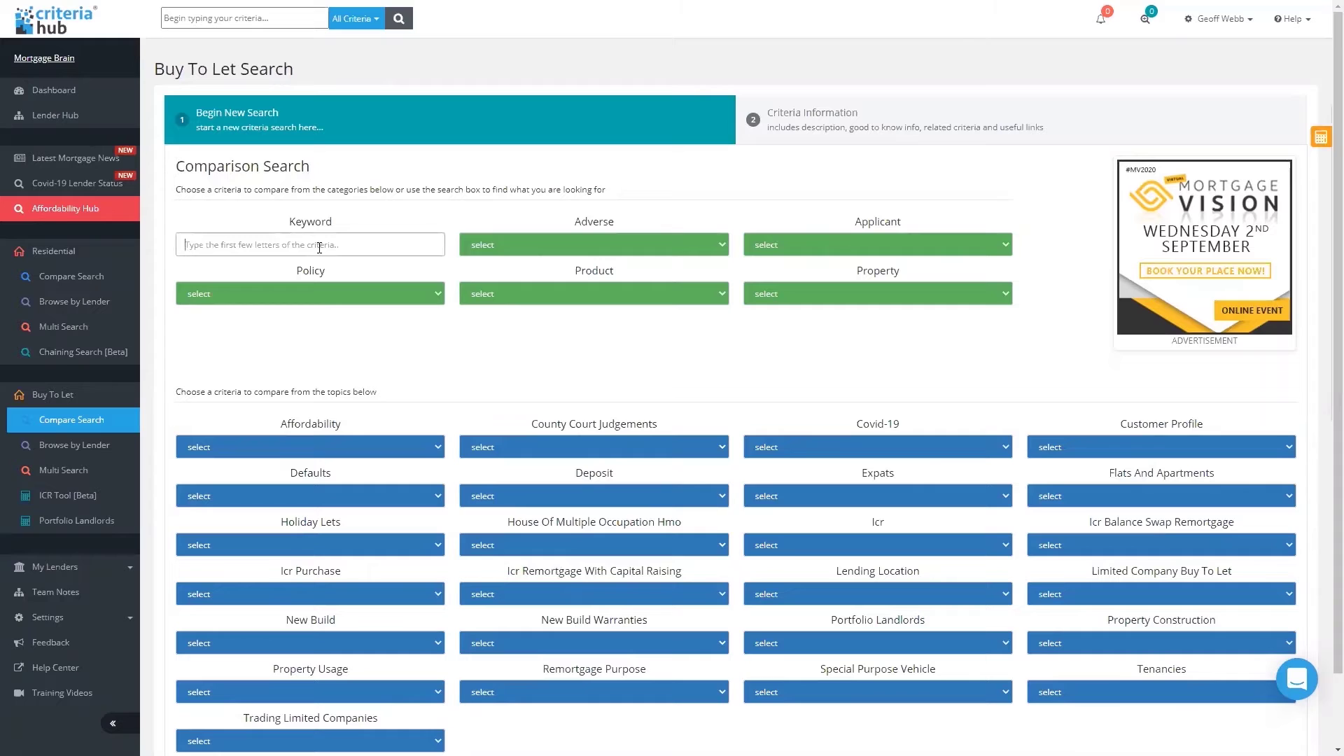
text(ener)
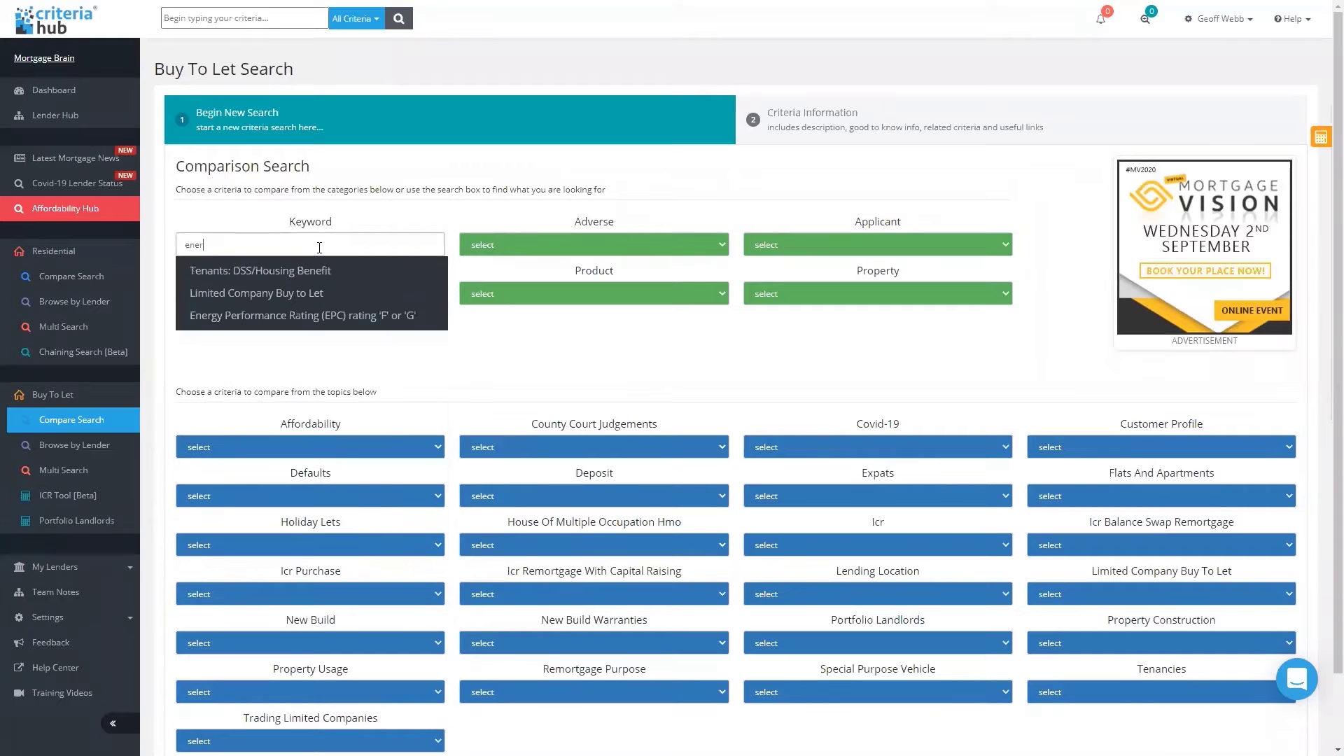
text(g)
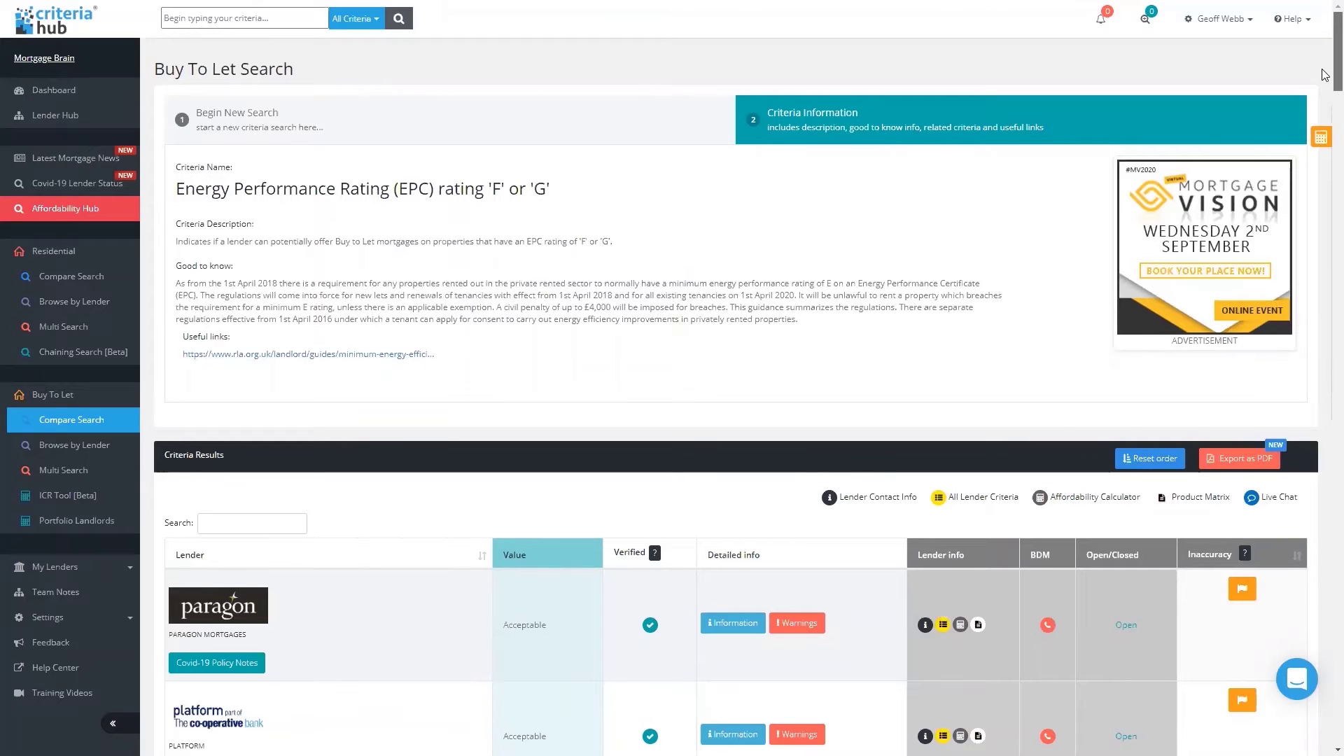
- Scroll the EPC 'F' or 'G' results down to Santander and open its criterion note
scroll(1325, 75, down, 2)
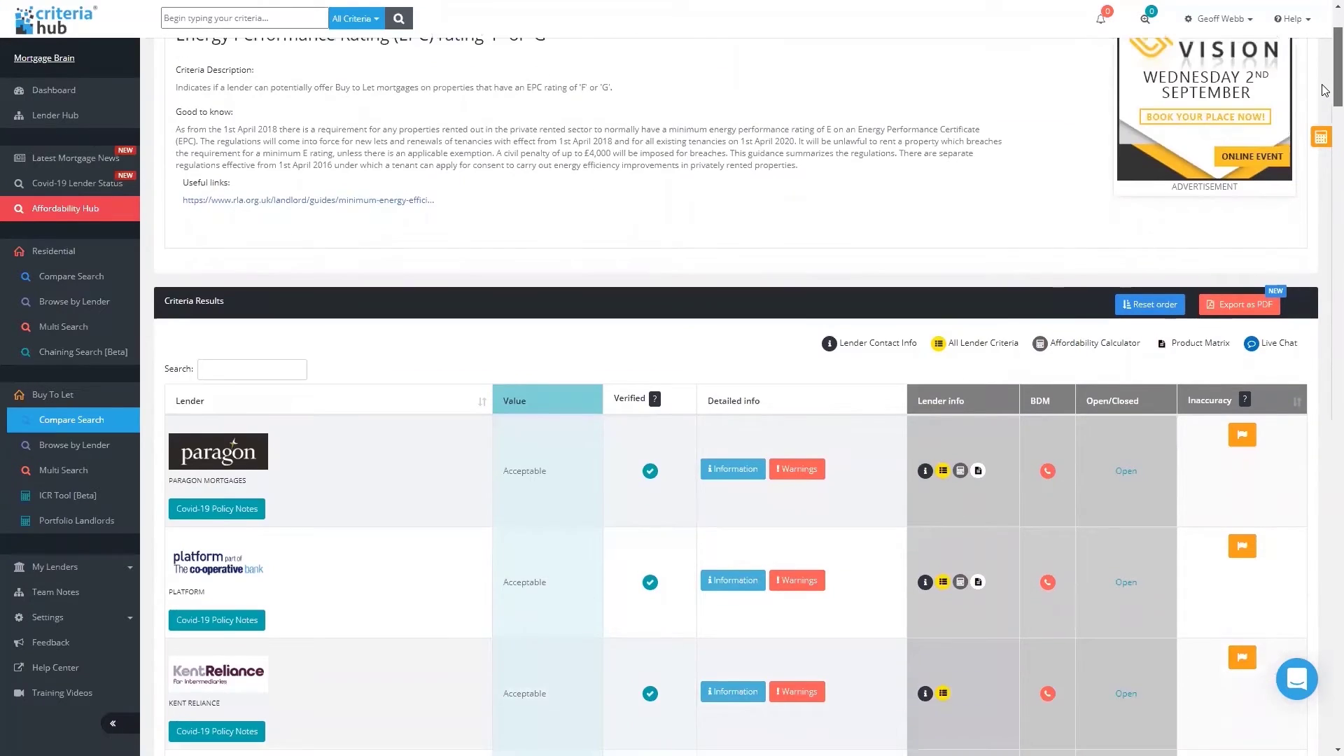
scroll(1326, 90, down, 4)
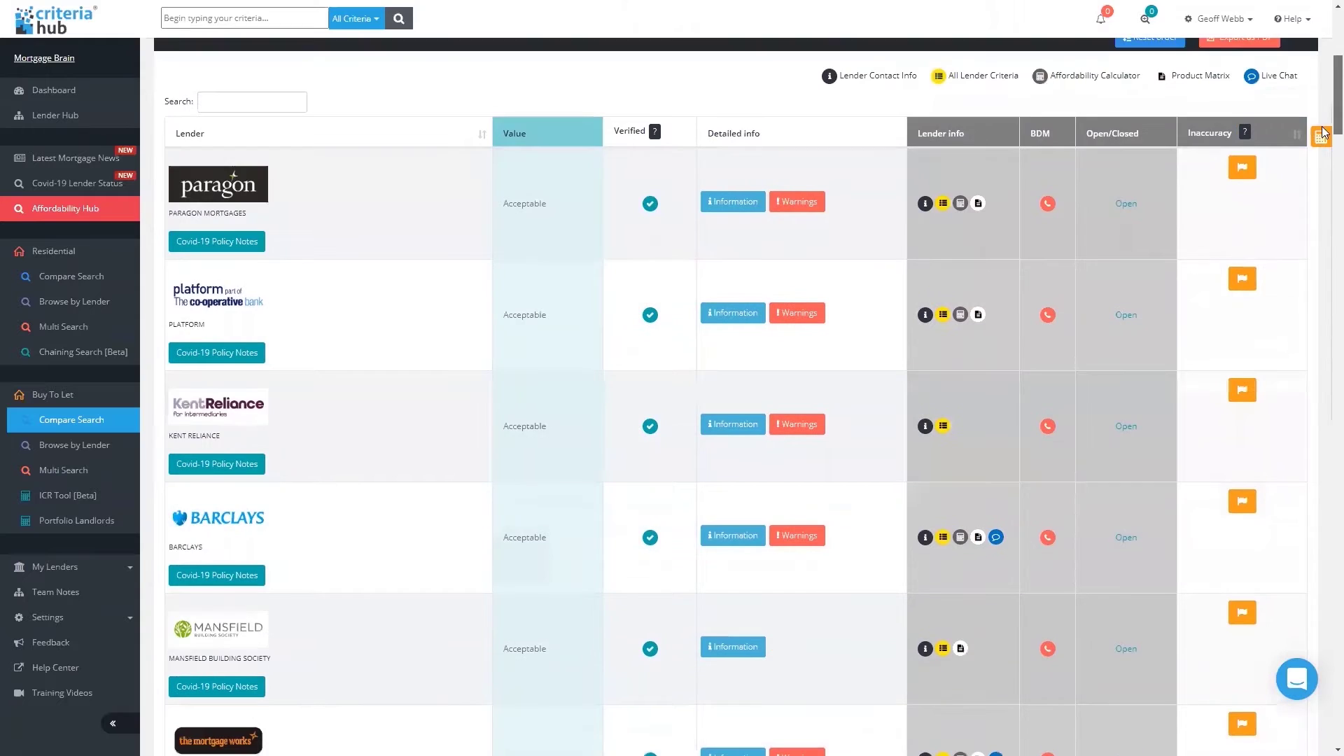
scroll(1323, 133, down, 9)
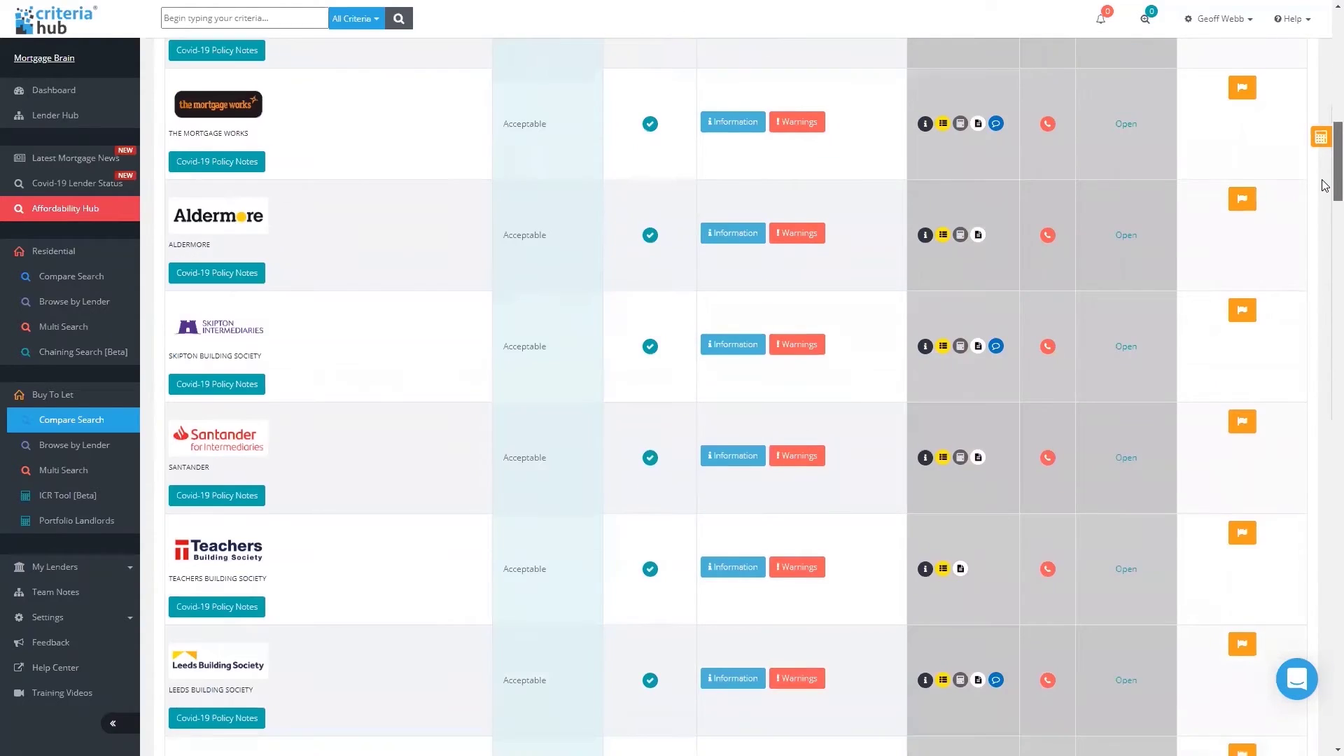
scroll(1325, 185, down, 1)
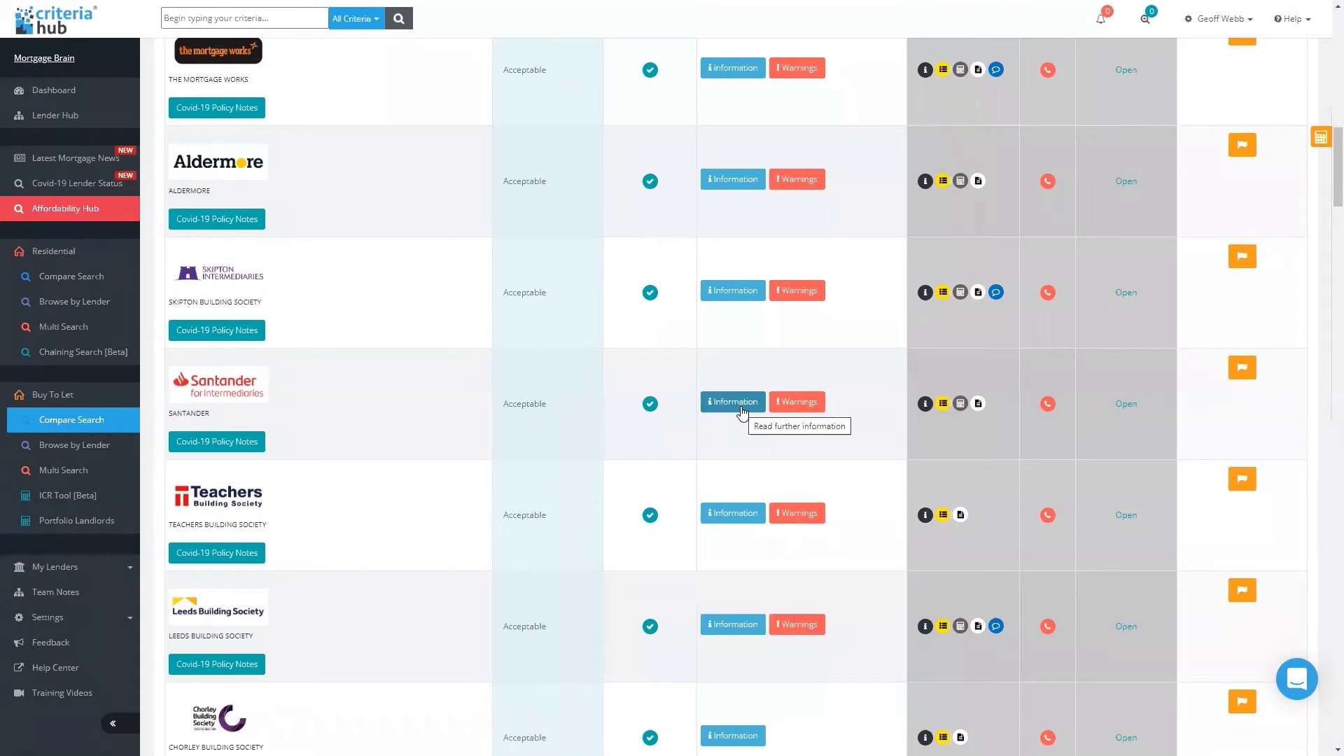
click(742, 412)
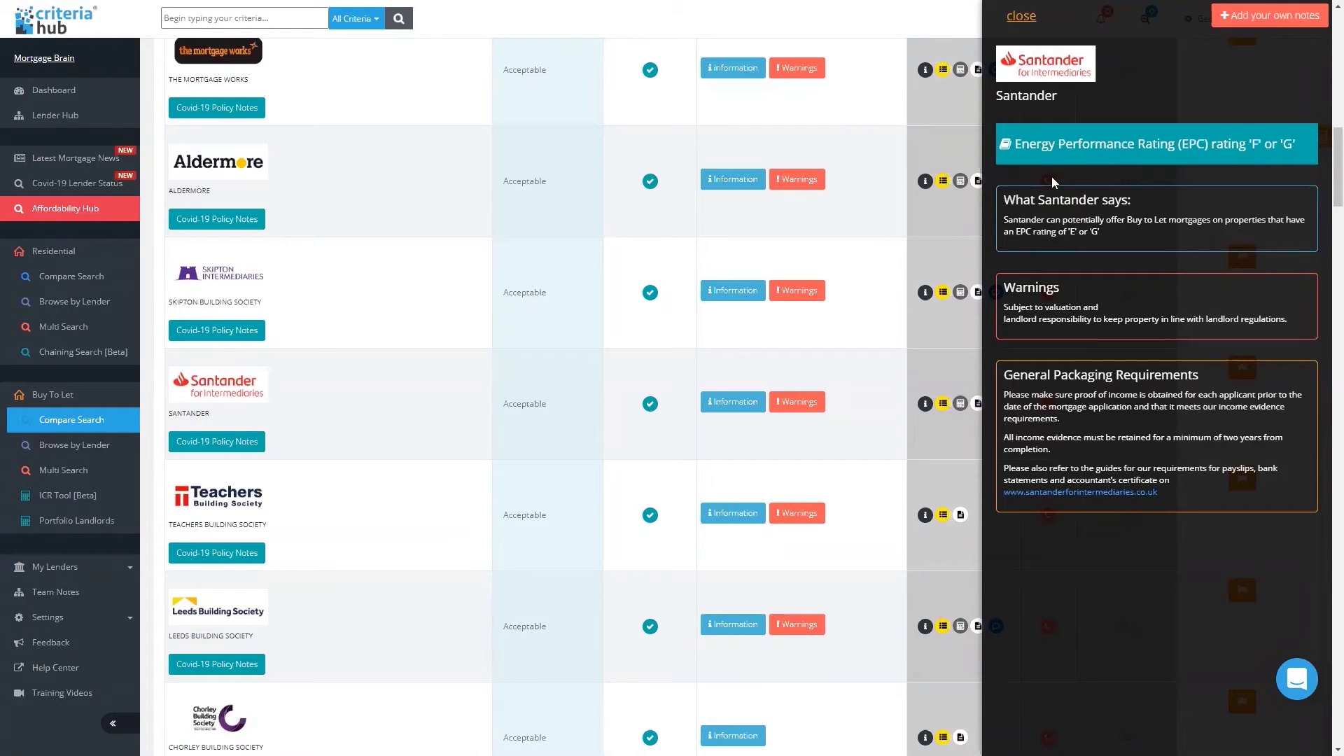
click(1021, 17)
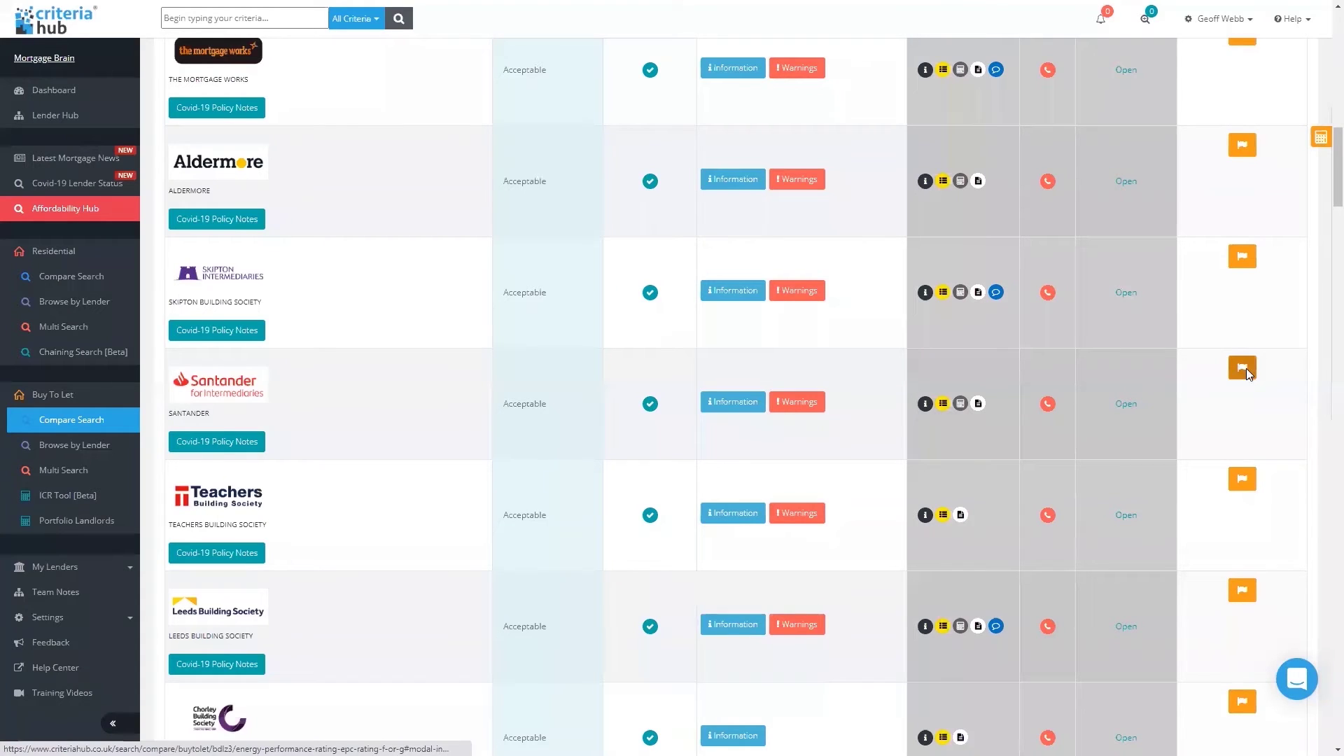
- Scroll back to the top of the EPC results and return to the dashboard
drag(1325, 199, 1325, 95)
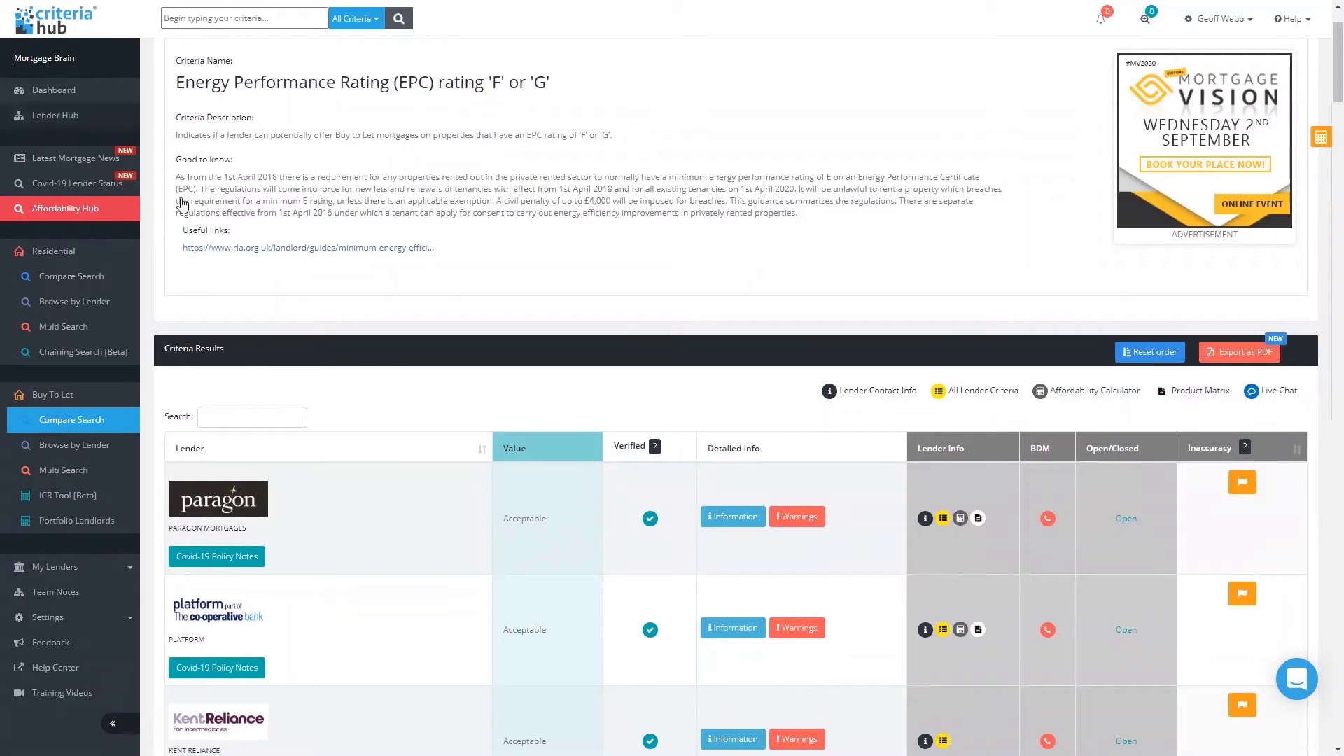
click(46, 95)
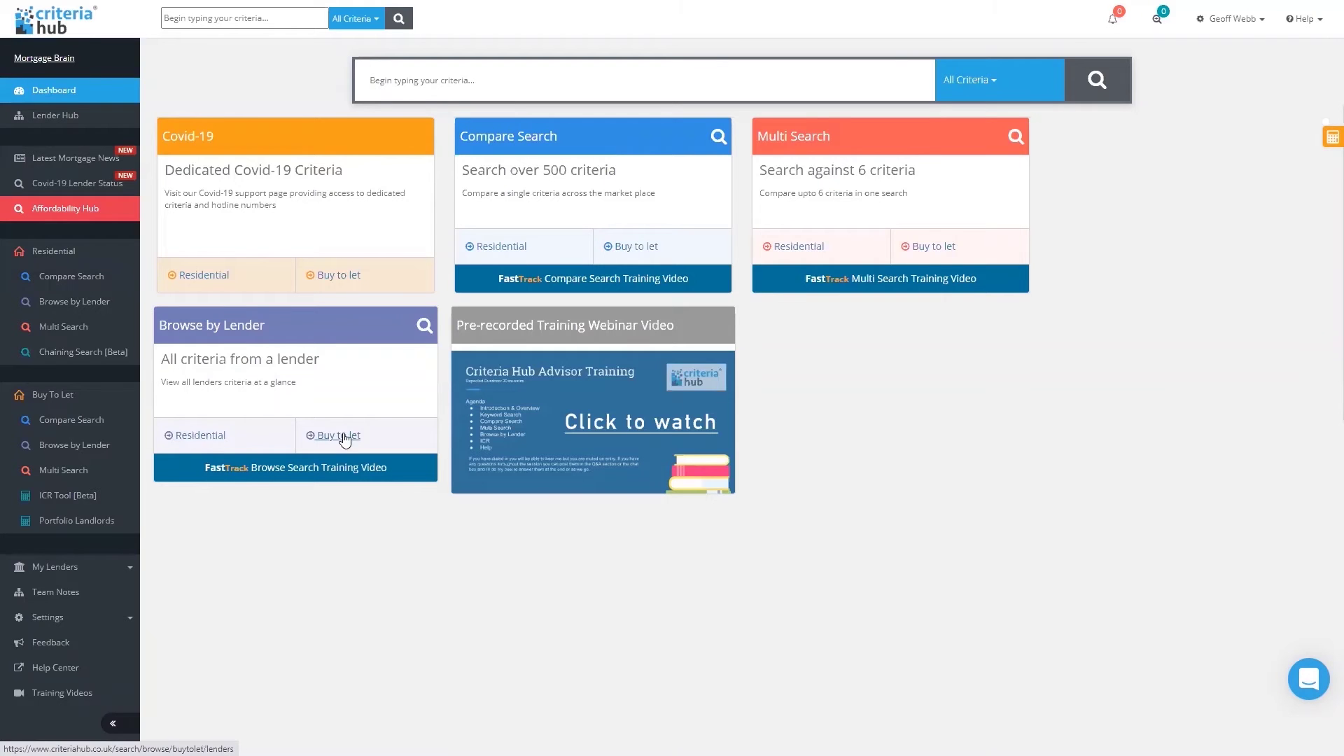
- Open the residential Browse by Lender list and scroll through the lender logos
click(210, 438)
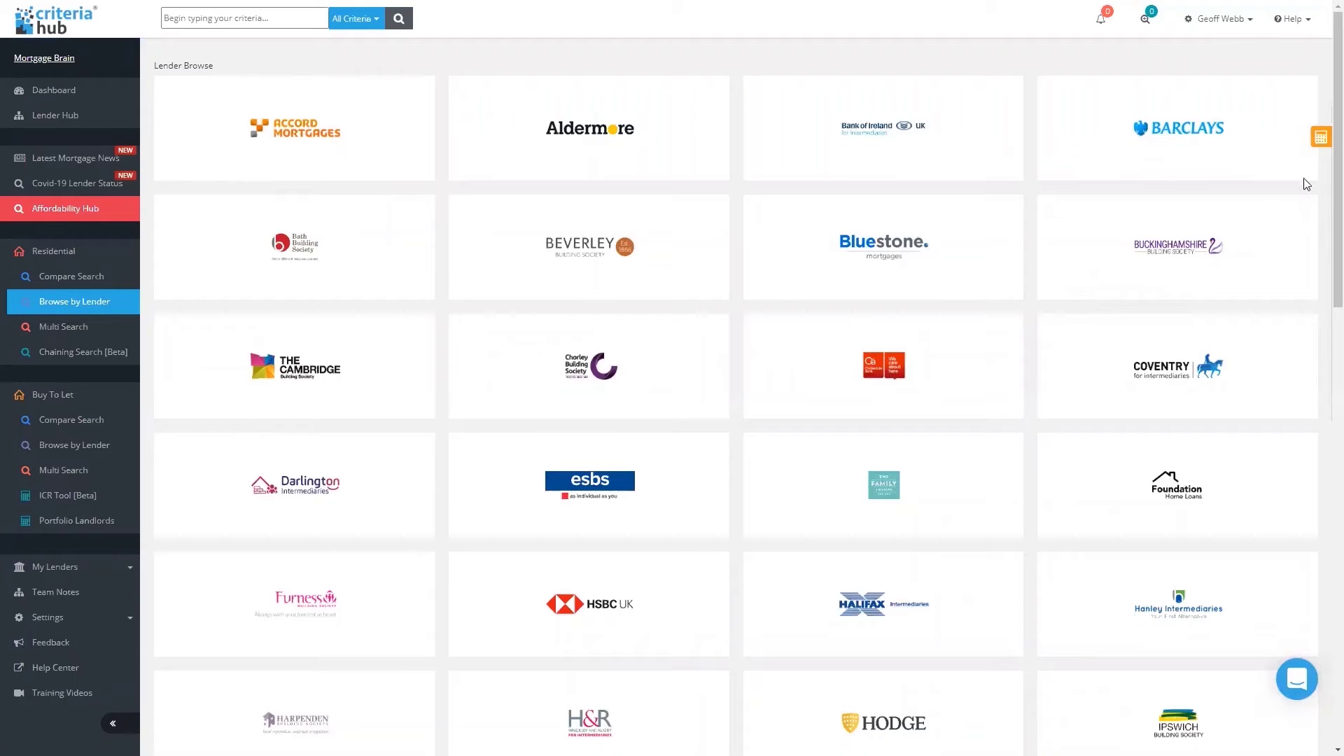
scroll(1325, 201, down, 3)
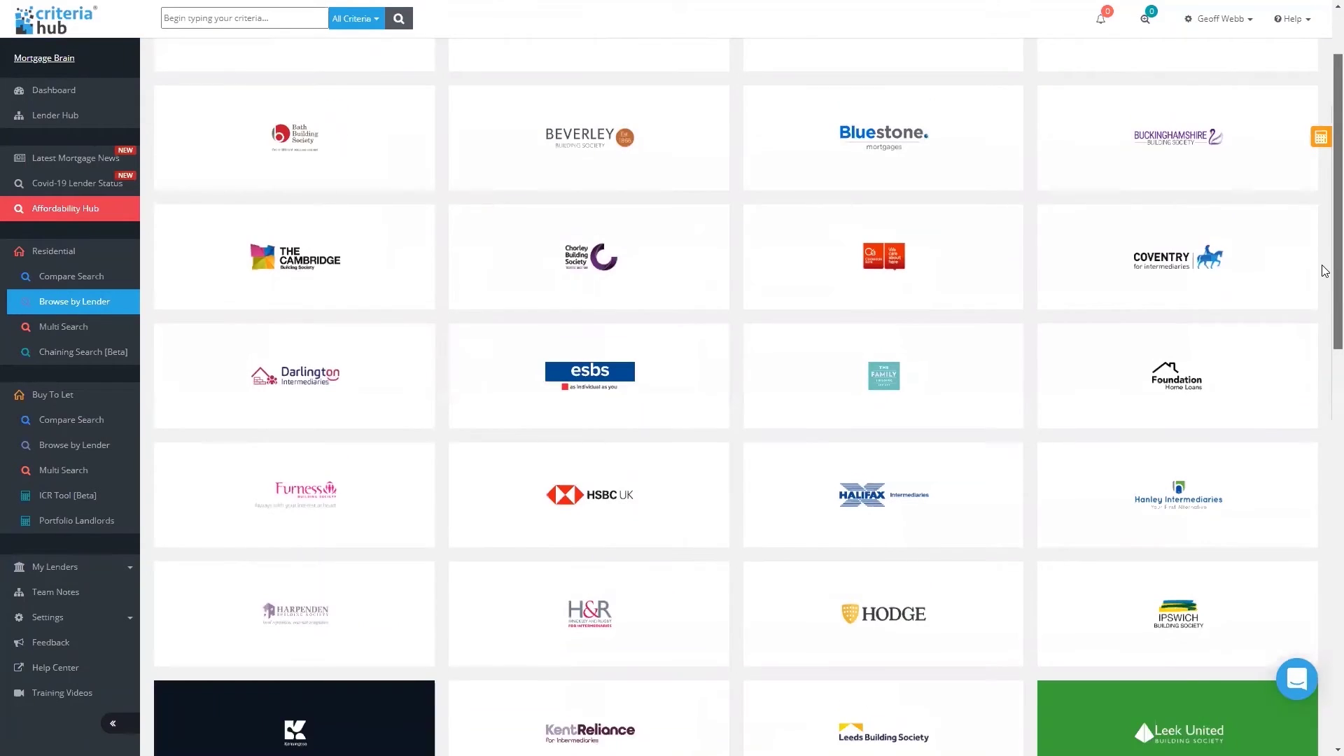
scroll(1324, 343, down, 3)
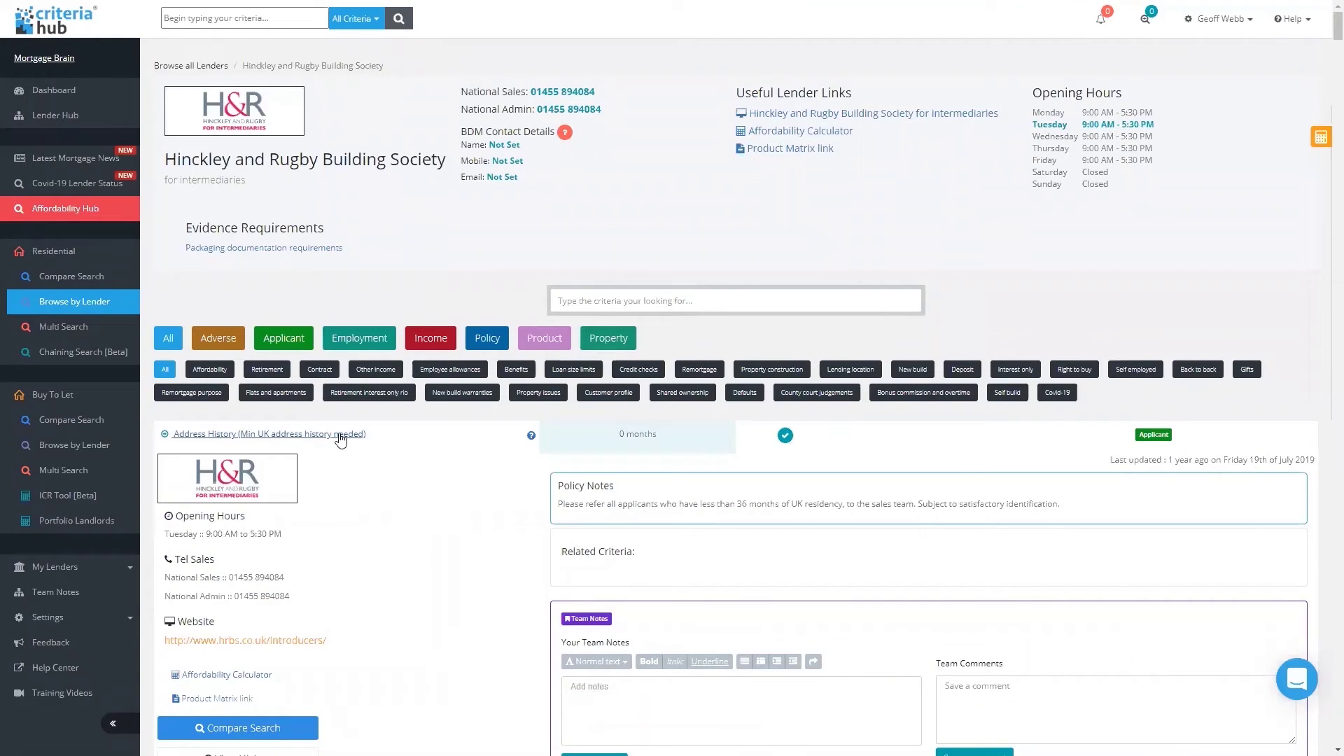
click(340, 436)
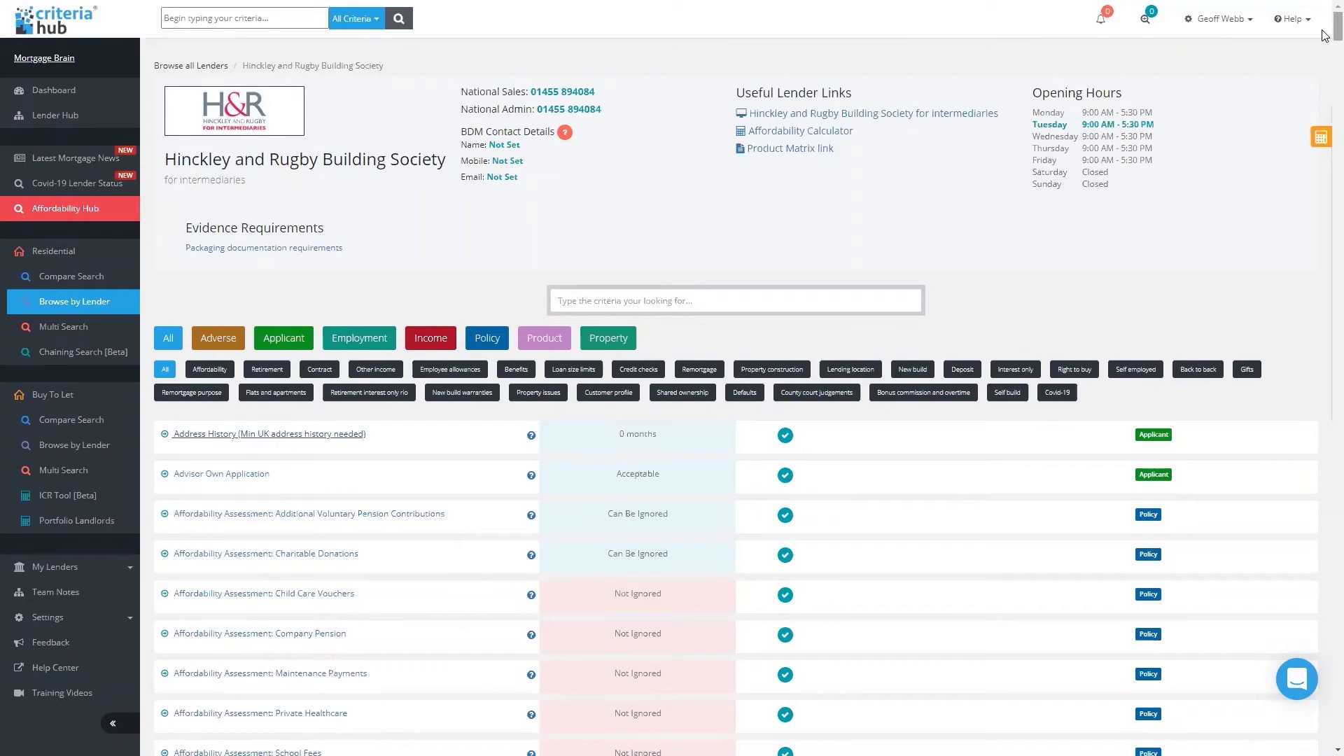
scroll(1325, 35, down, 5)
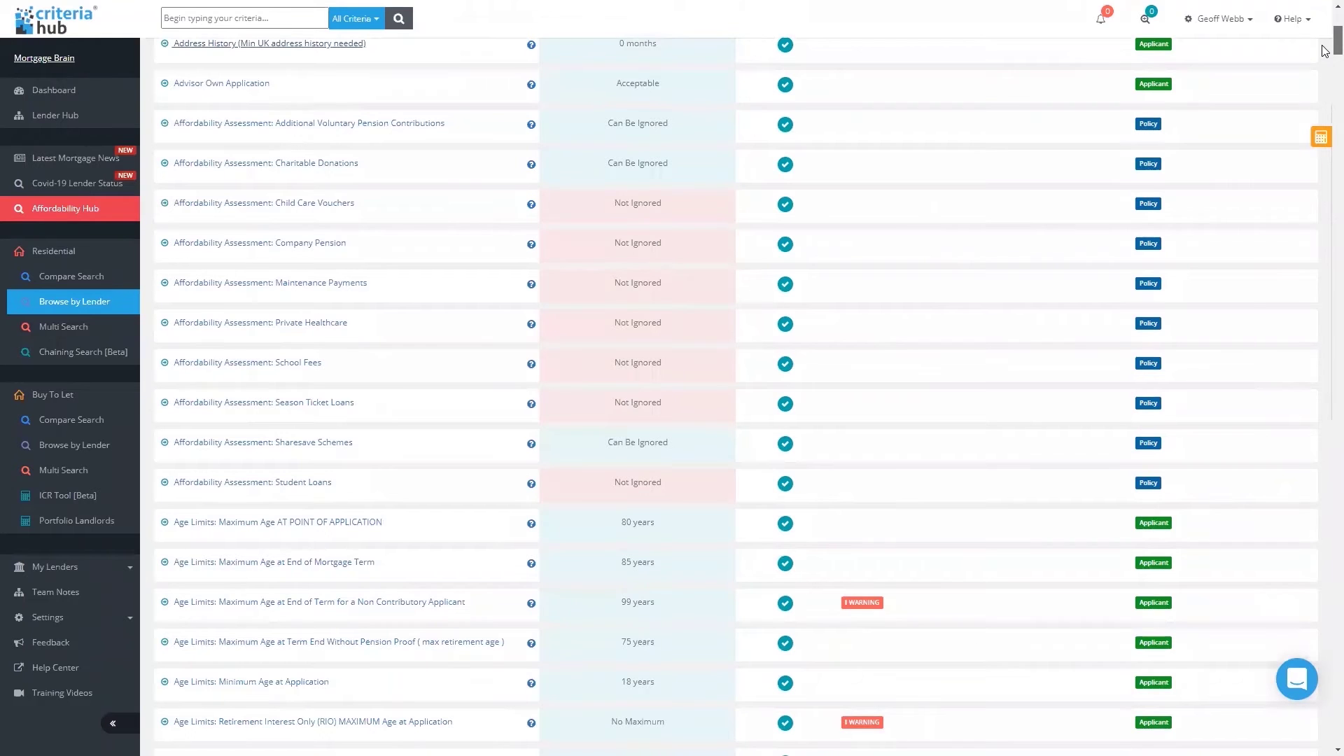
scroll(1325, 50, down, 9)
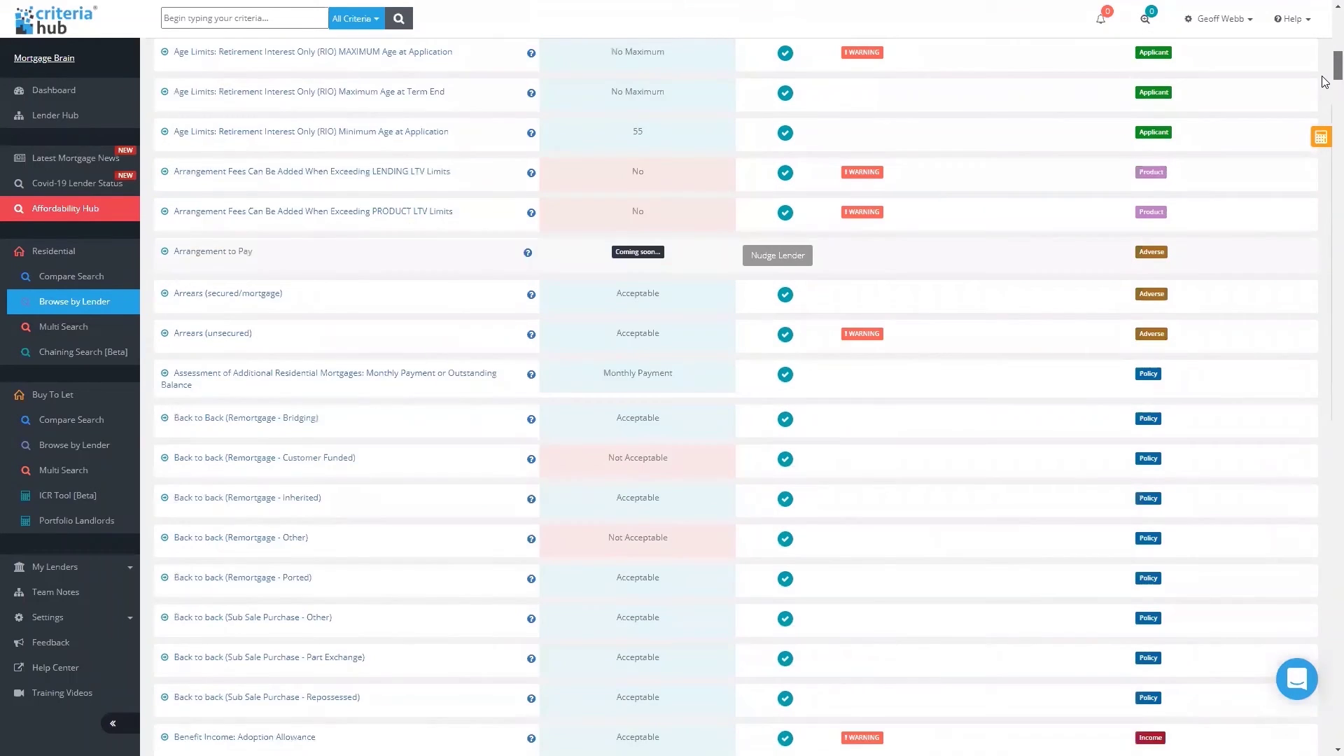
scroll(1325, 80, down, 16)
scroll(1325, 163, down, 13)
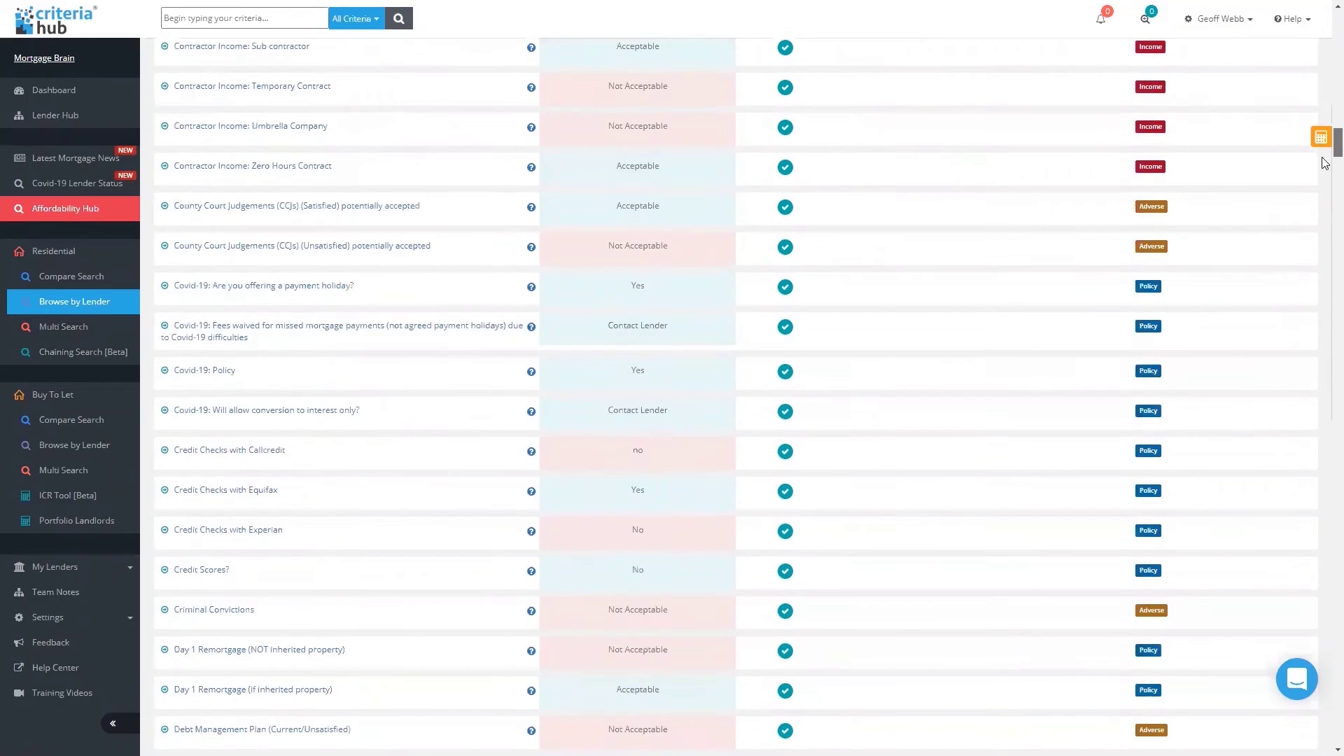
scroll(1325, 163, down, 20)
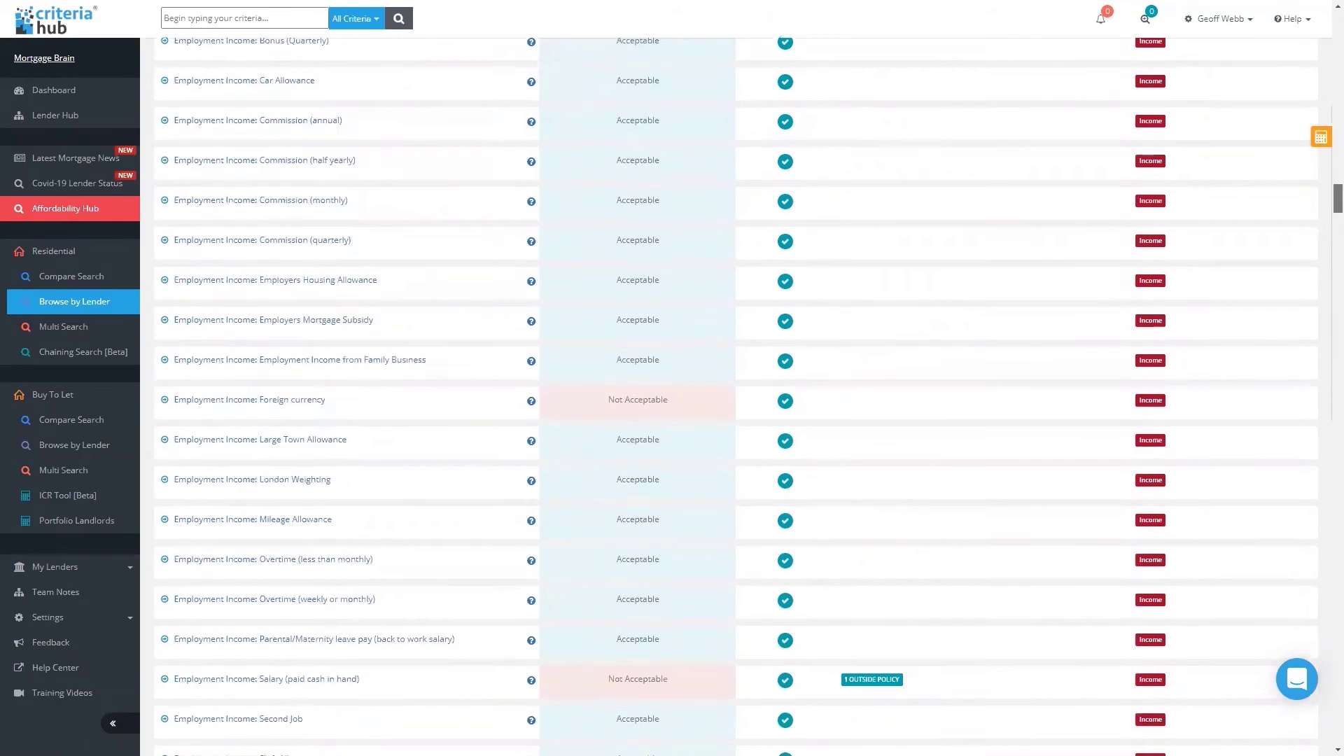
scroll(735, 392, down, 20)
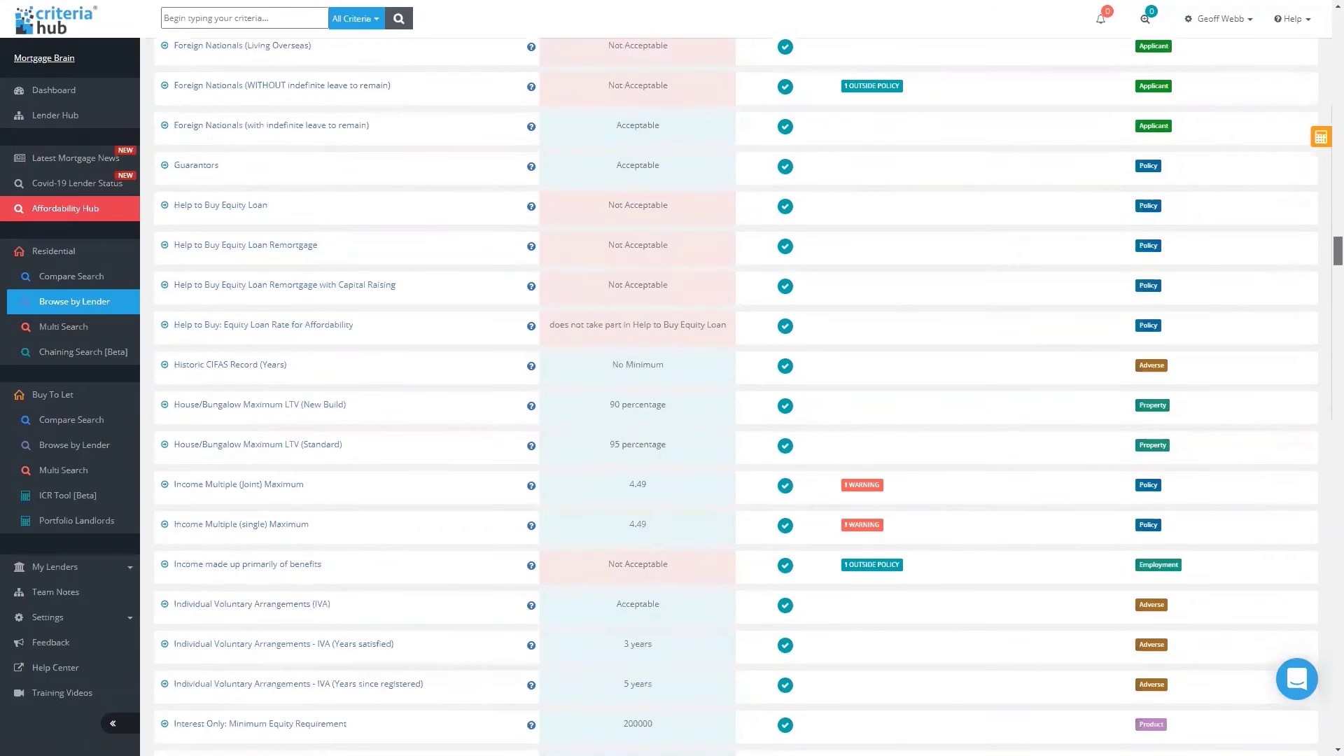
scroll(735, 392, down, 20)
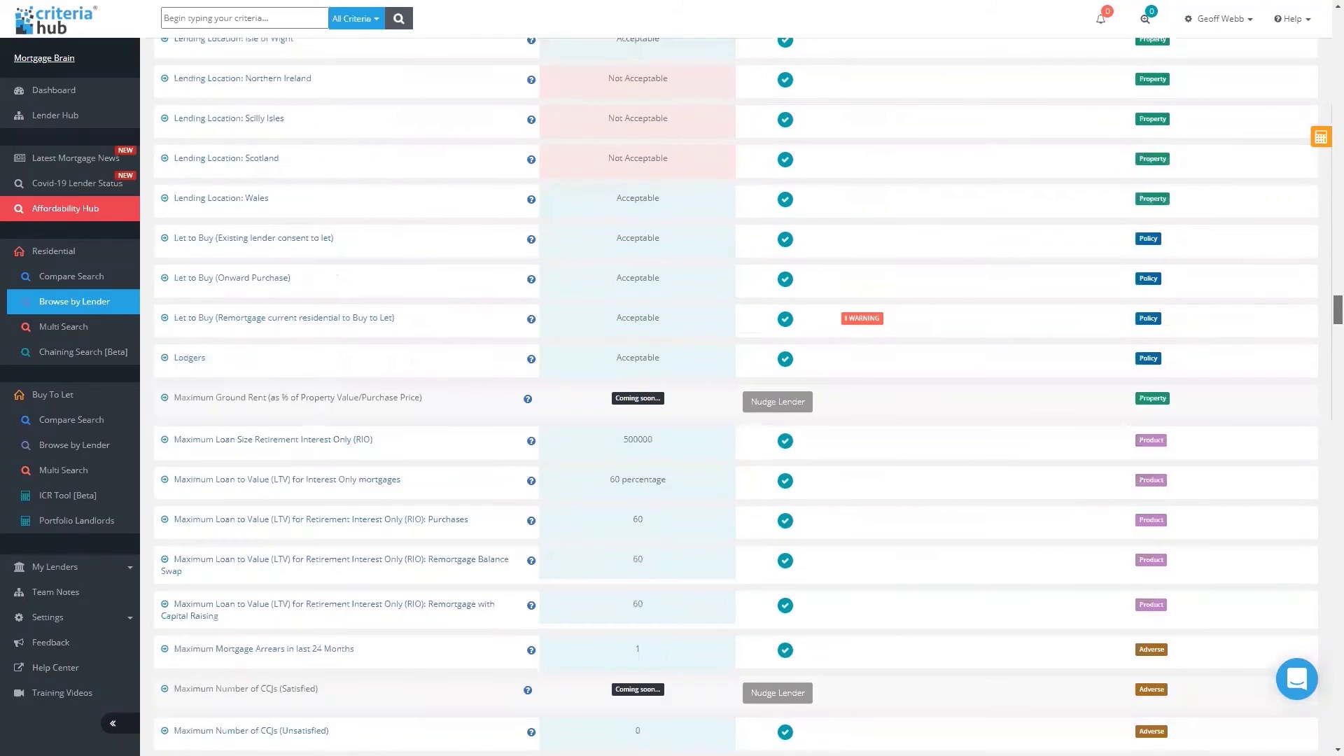
scroll(735, 392, down, 5)
scroll(1326, 447, down, 20)
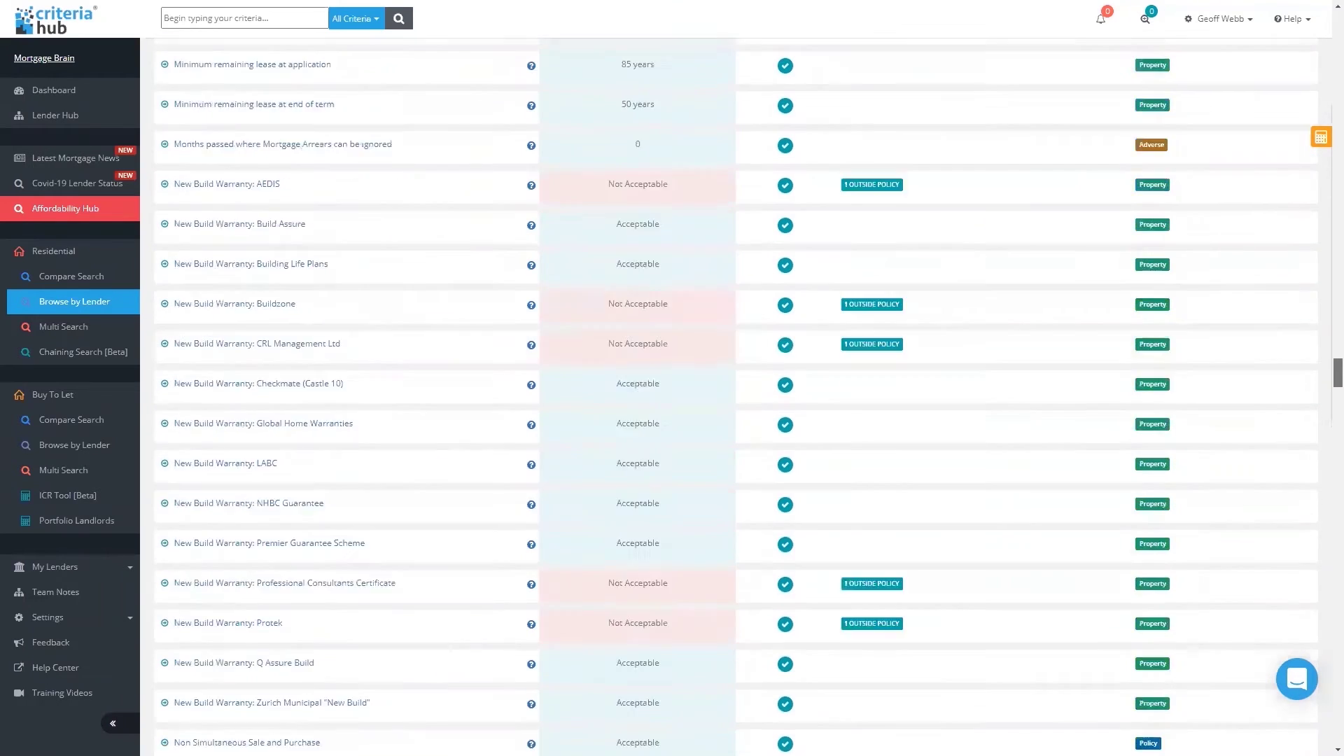
scroll(1325, 446, down, 20)
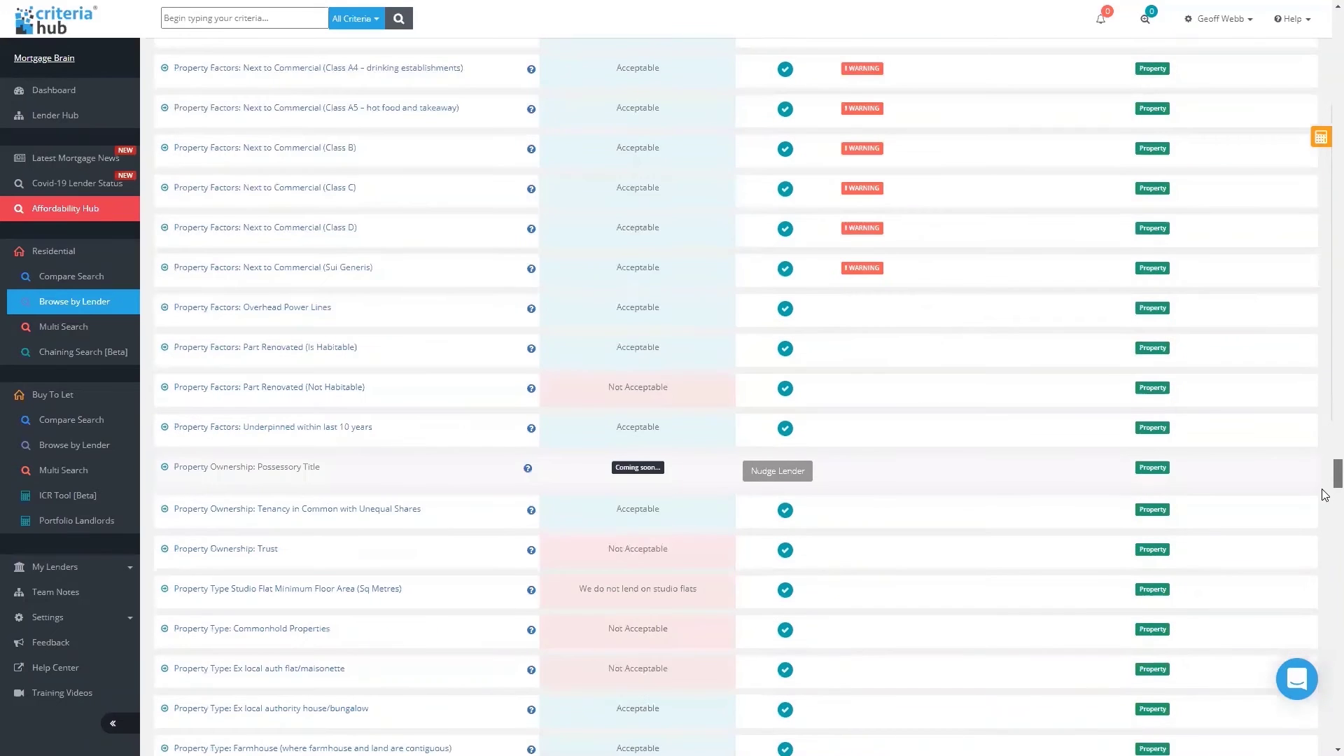
scroll(735, 392, down, 20)
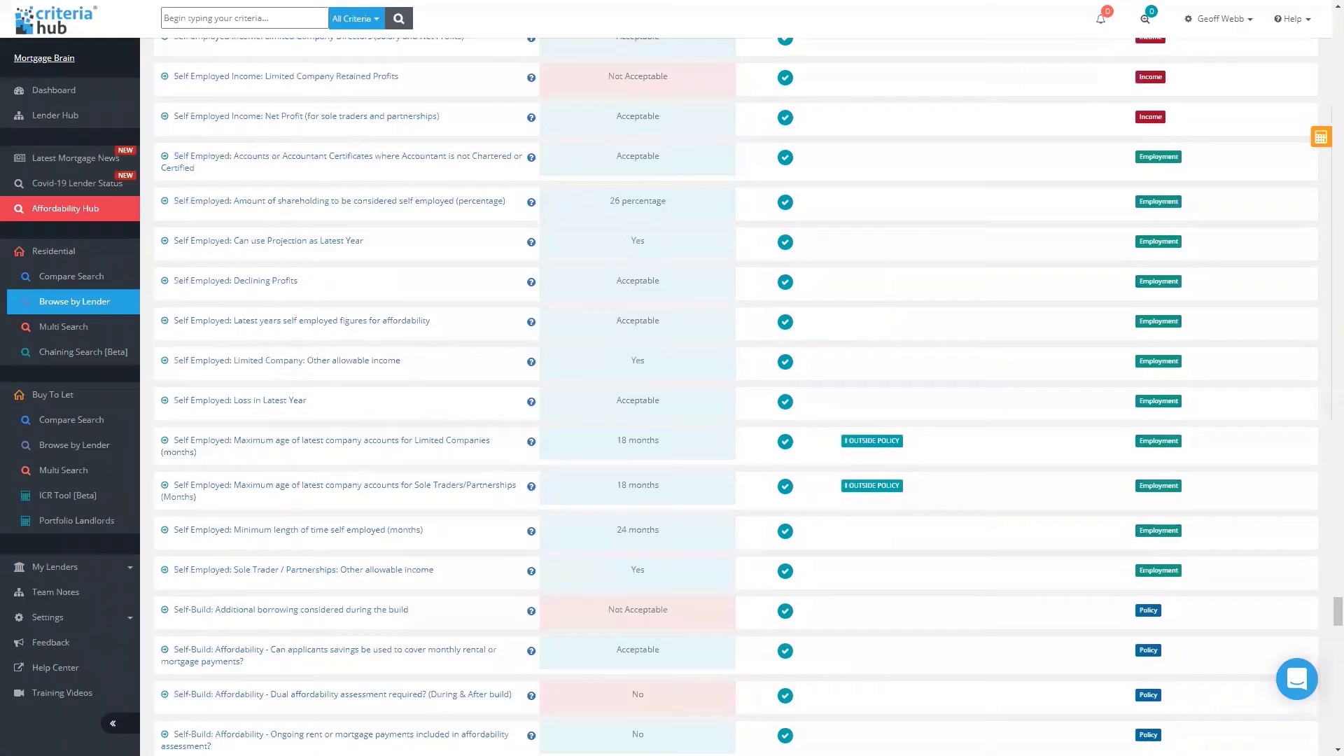
scroll(1325, 647, down, 8)
drag(1325, 647, 1325, 727)
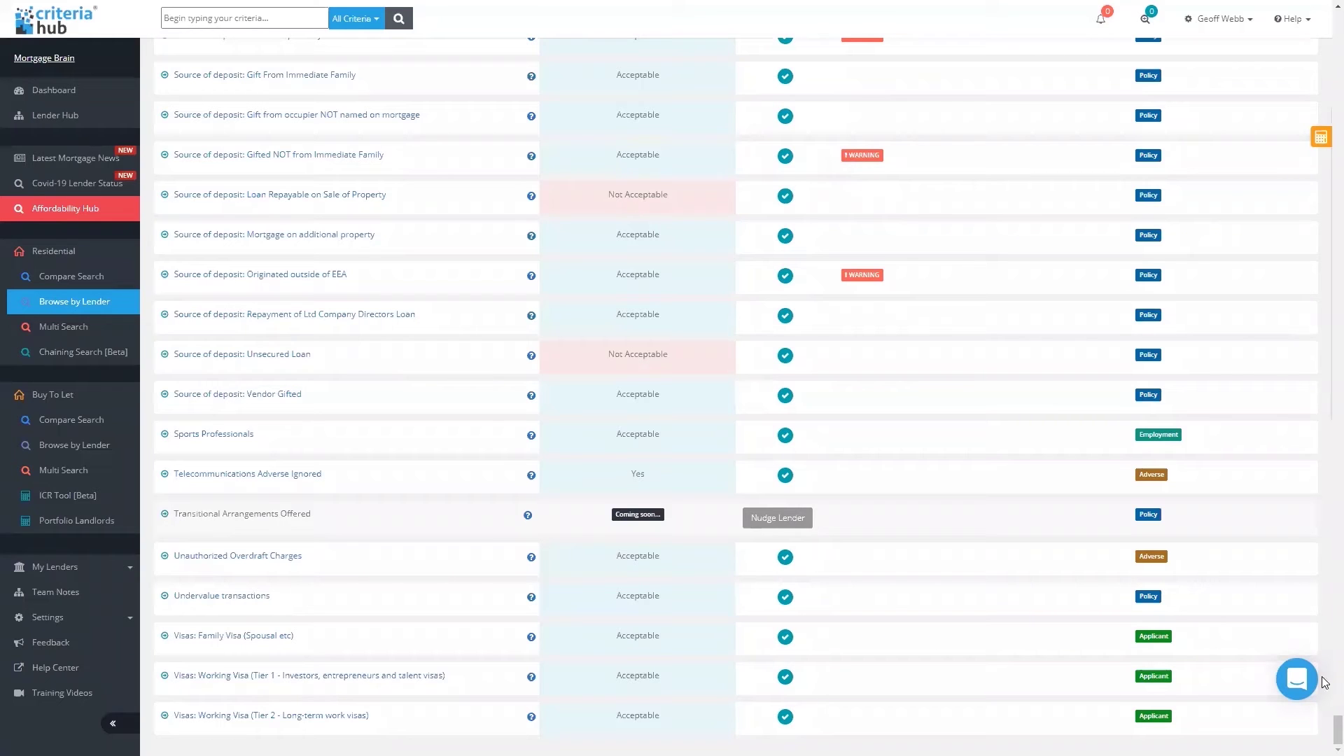
- Scroll through Hinckley and Rugby's criteria list and back up, then return to the dashboard
drag(1325, 732, 1331, 84)
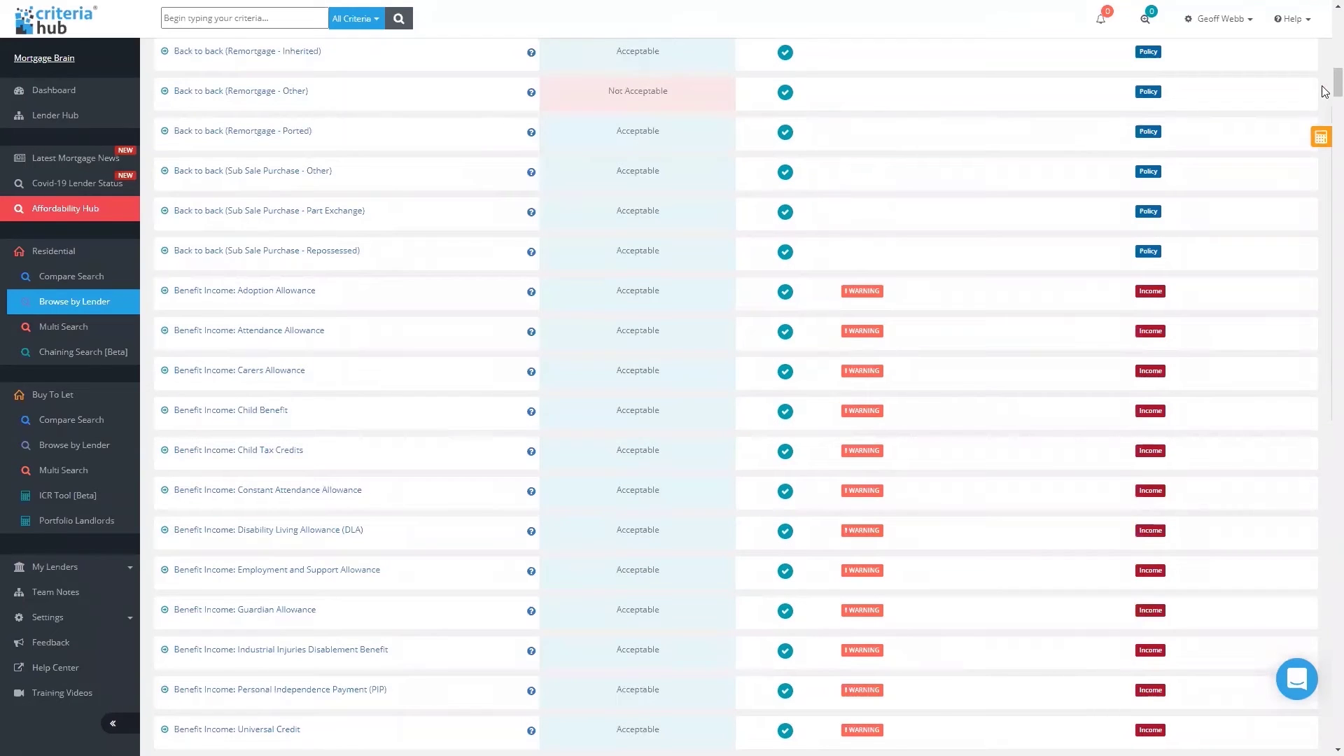
scroll(1325, 36, up, 3)
scroll(1325, 37, up, 10)
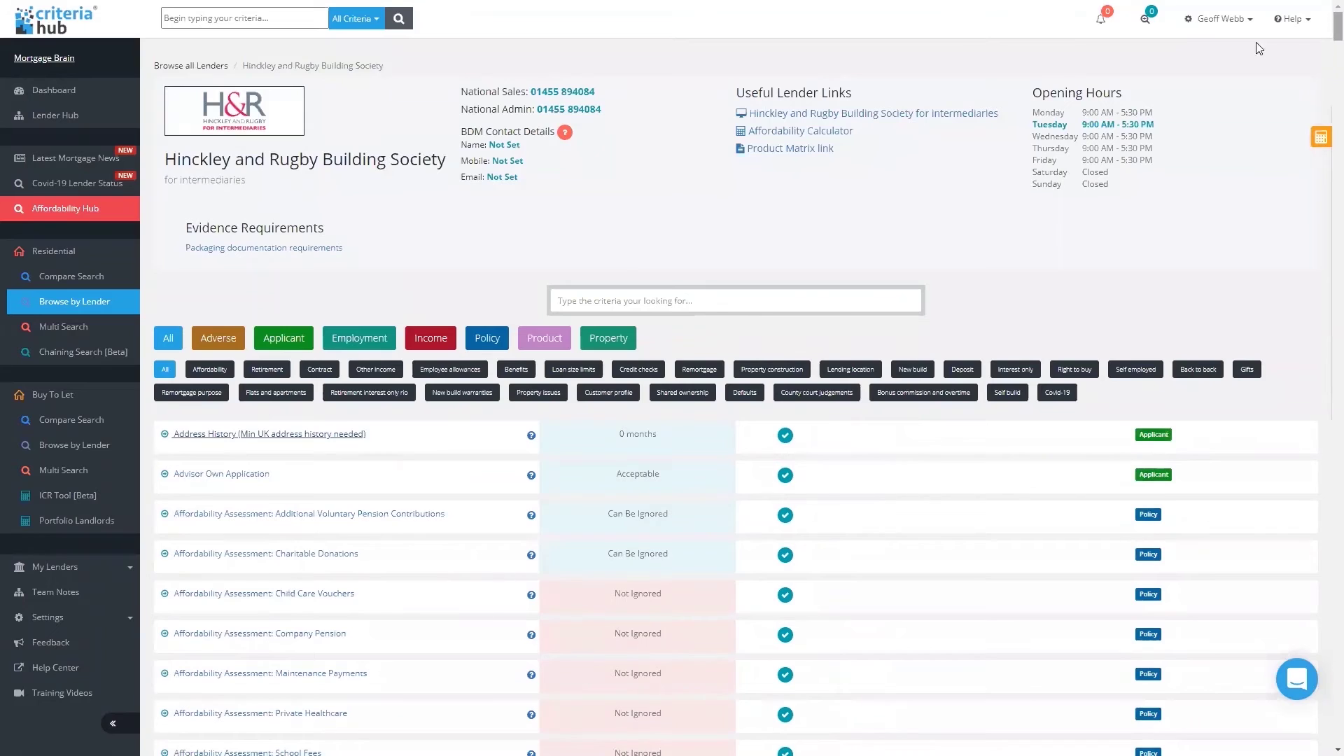
click(62, 98)
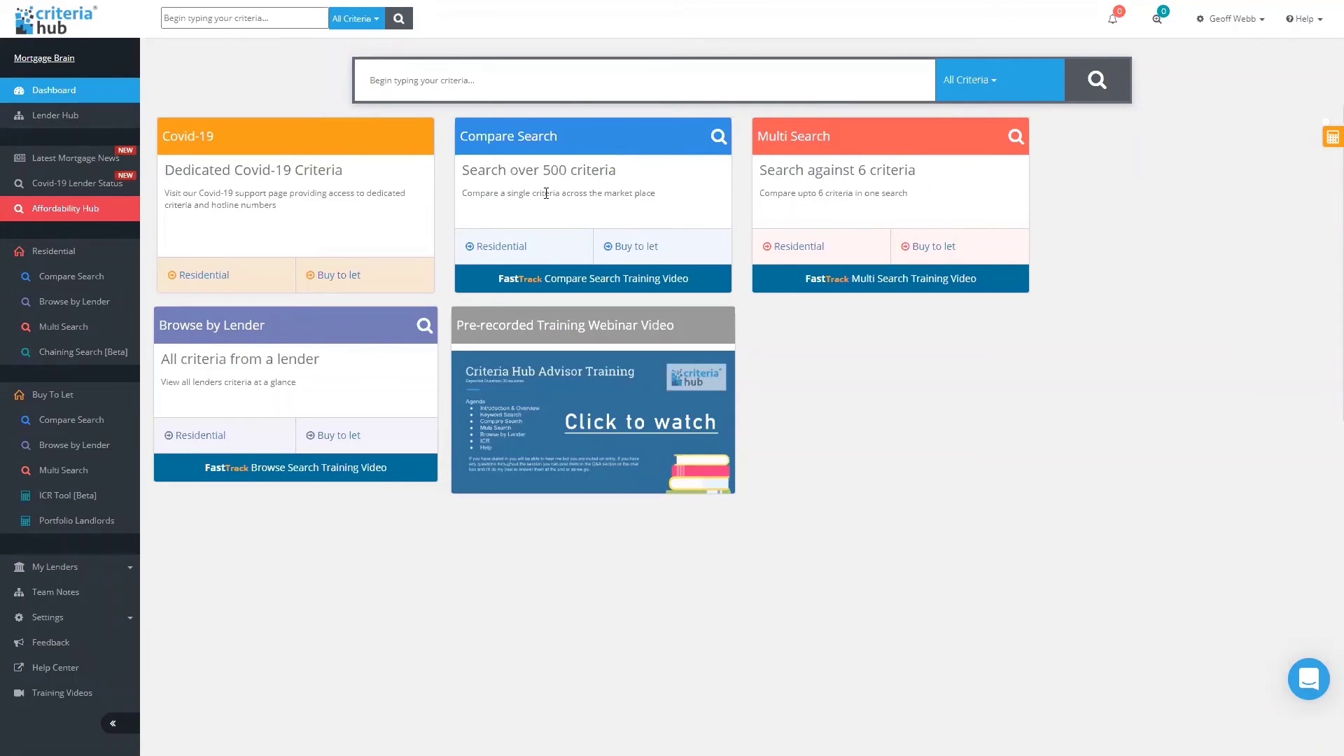
- Choose Residential on the dashboard's Multi Search card to begin a new search
click(784, 246)
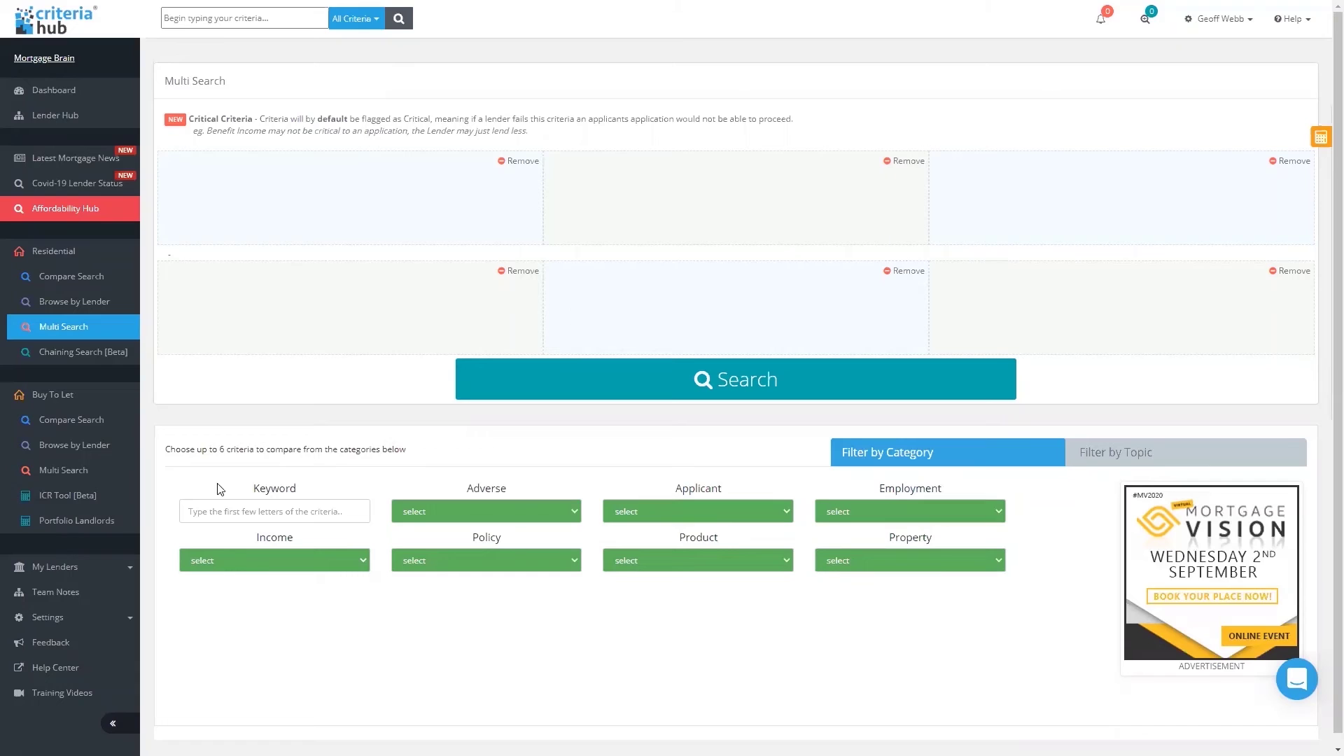
- Put the cursor in the empty Multi Search Keyword field
click(241, 512)
- Search 'scotland', 'timber' and 'agric' to add Scotland, Timber framed and Agricultural restrictions criteria
click(241, 512)
text(s)
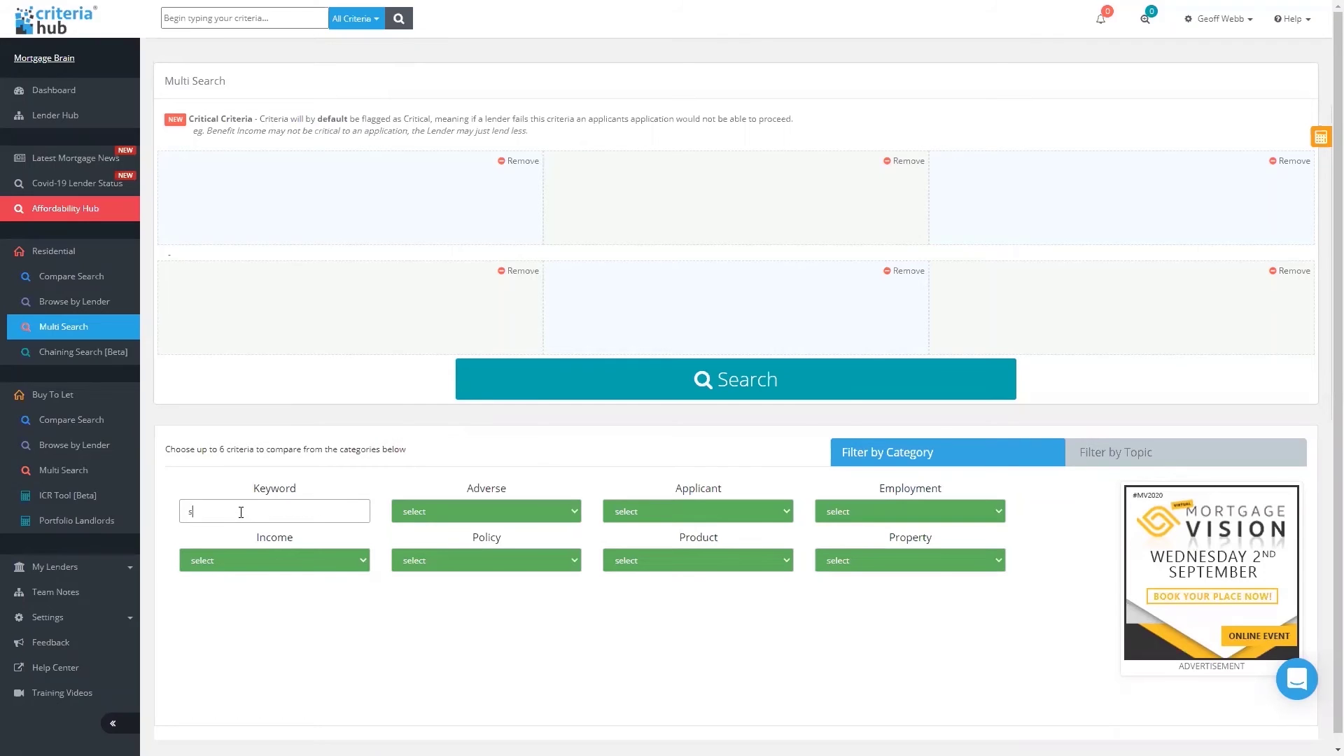
text(cotland)
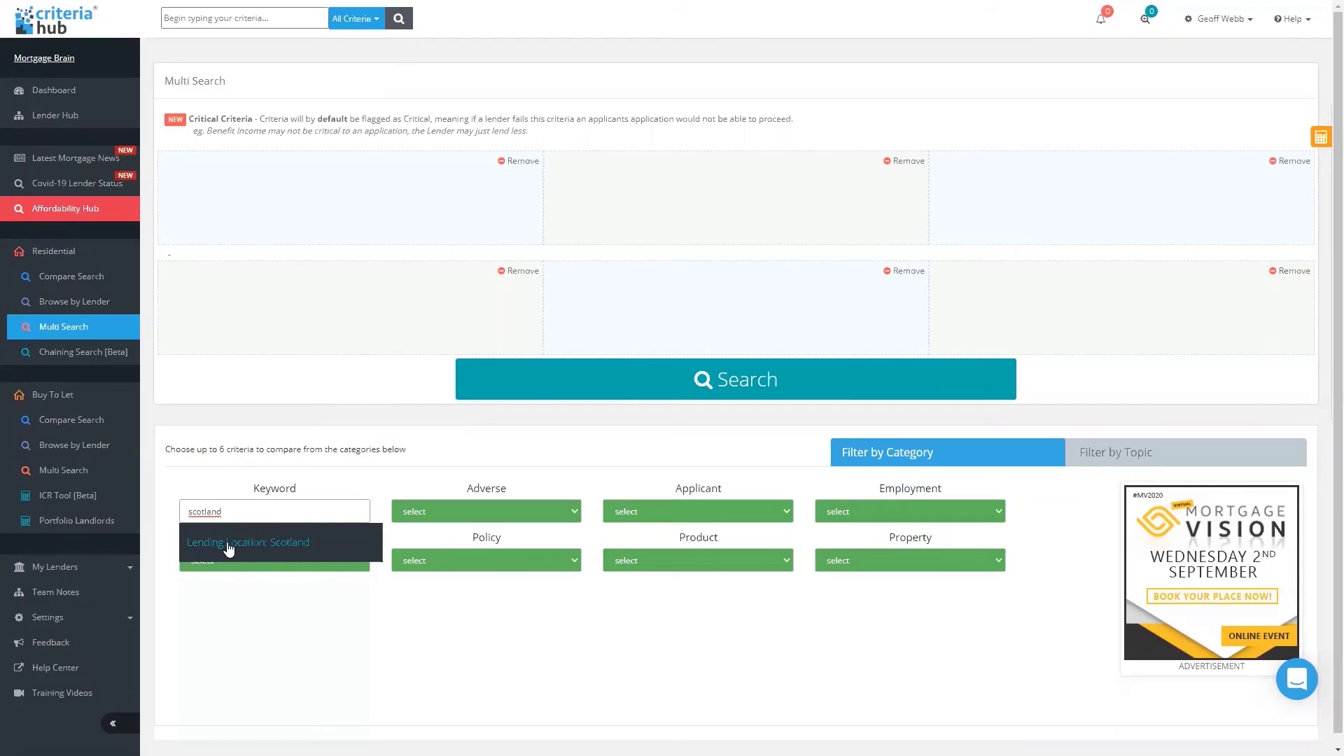
click(269, 546)
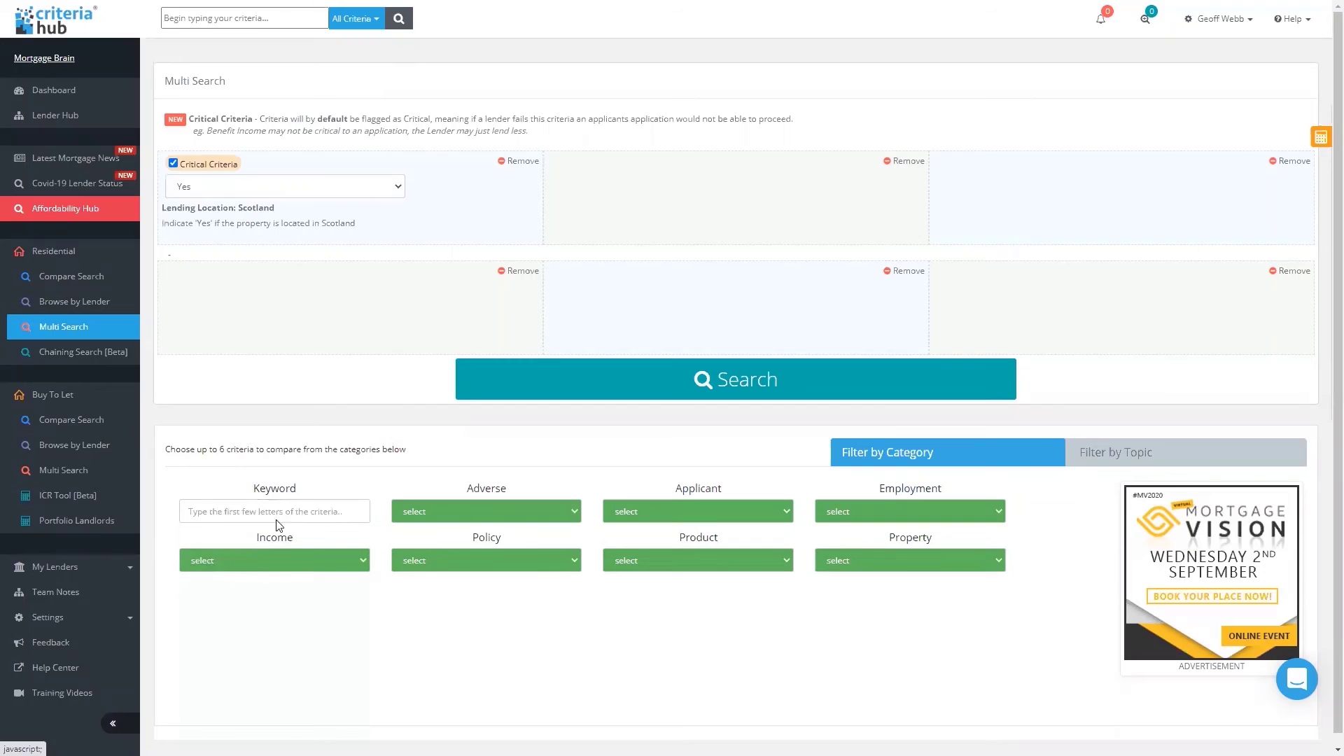
click(289, 515)
text(timber)
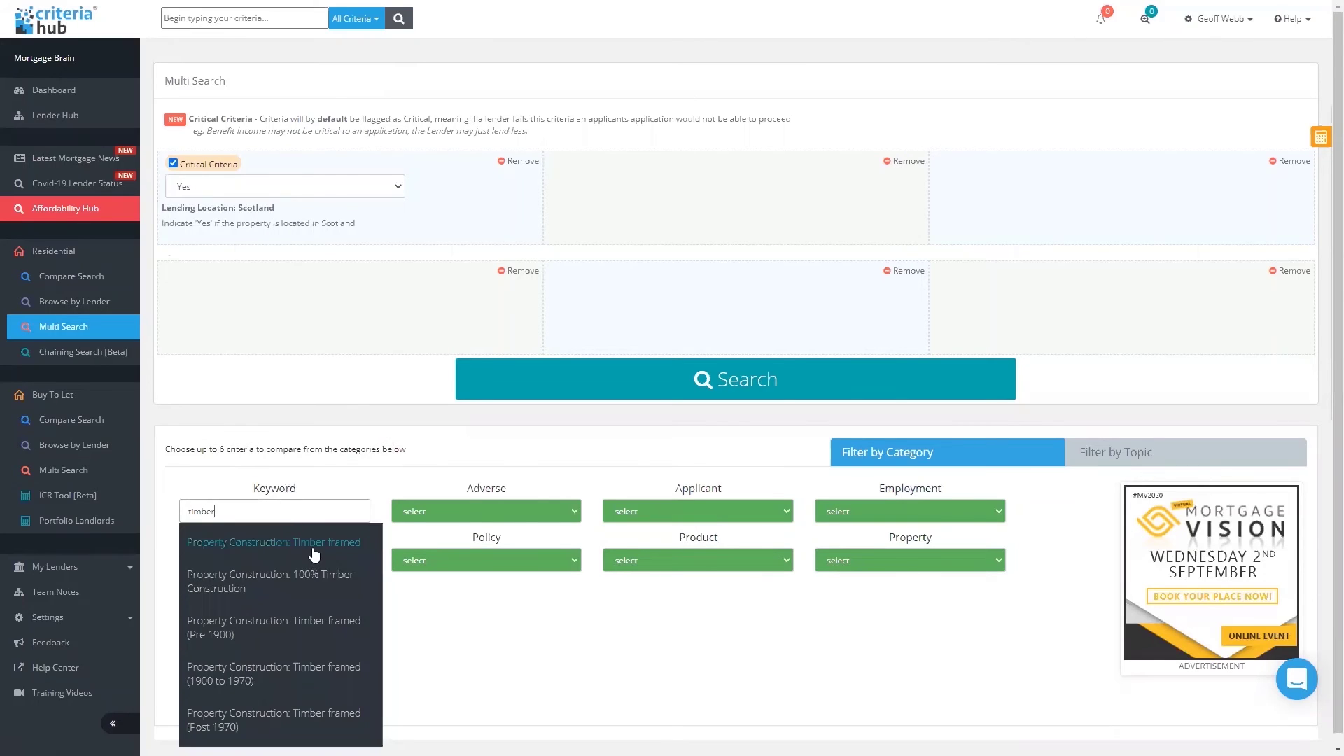
click(313, 544)
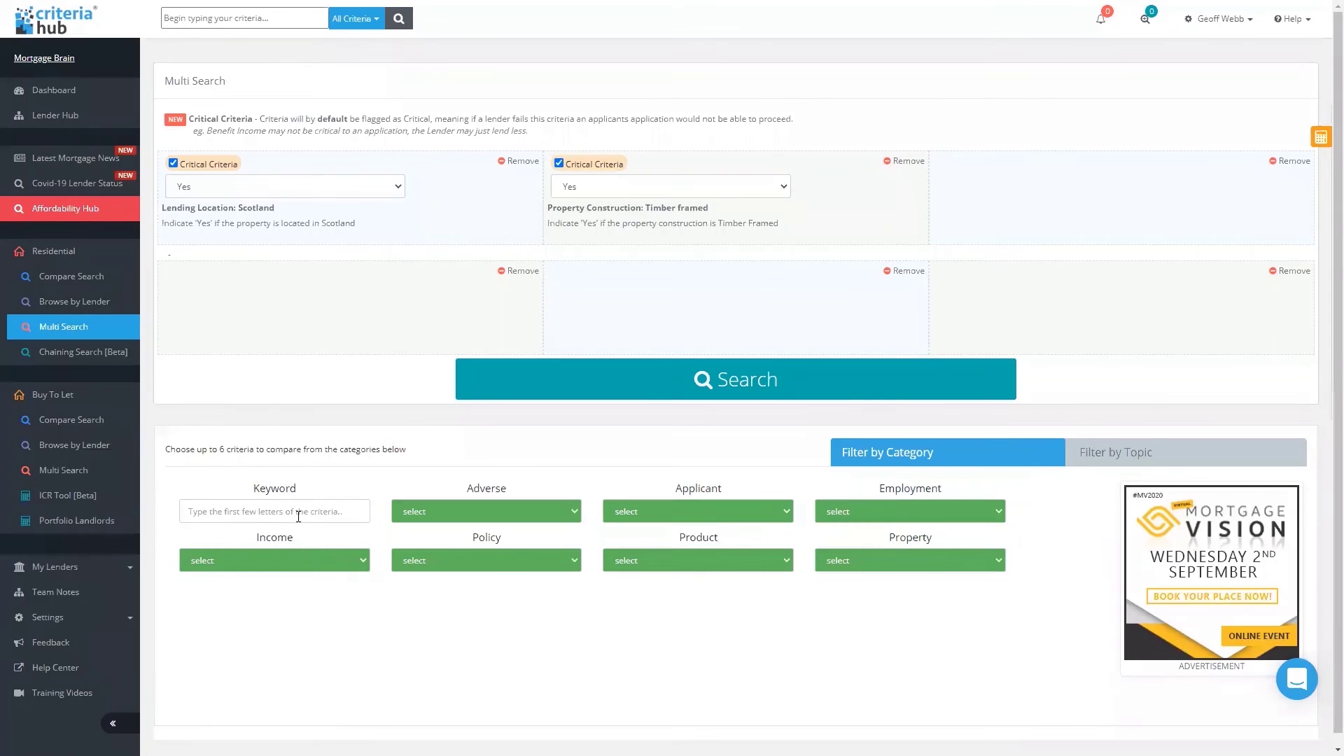
click(298, 517)
text(agri)
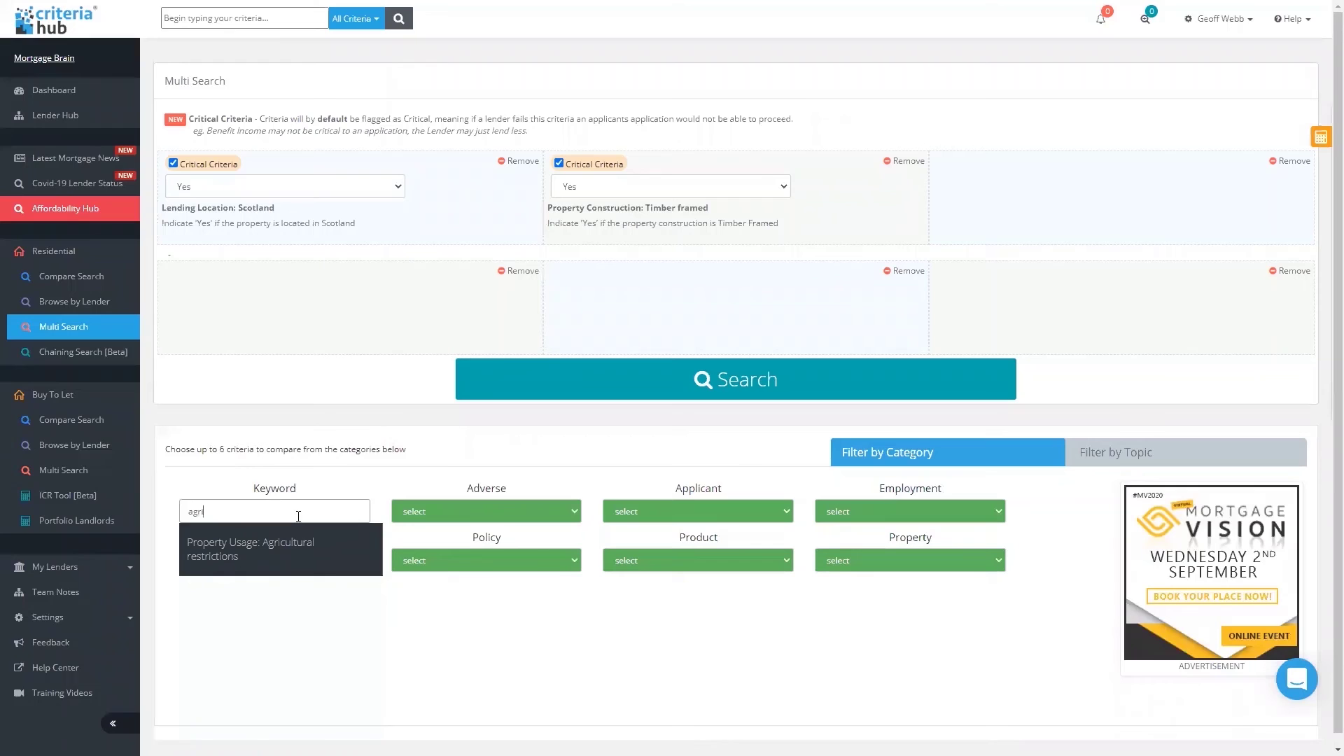
text(c)
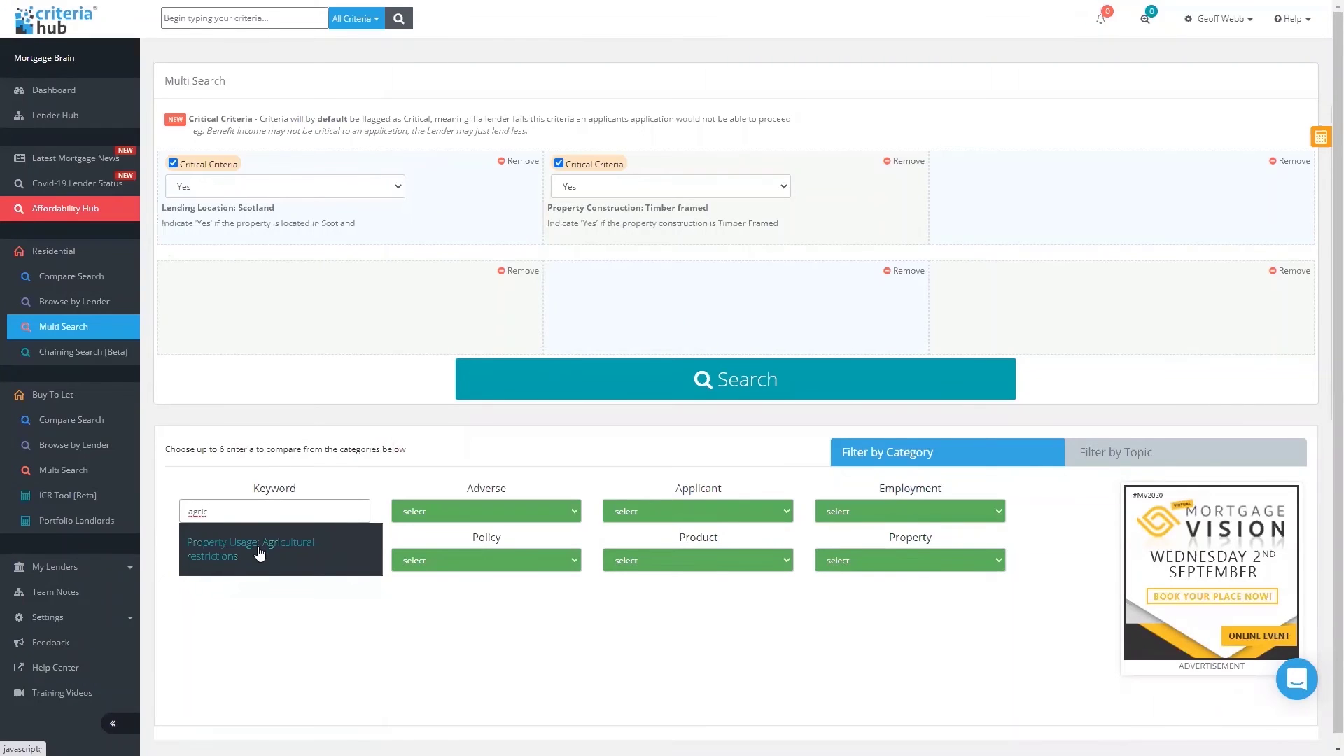
click(259, 552)
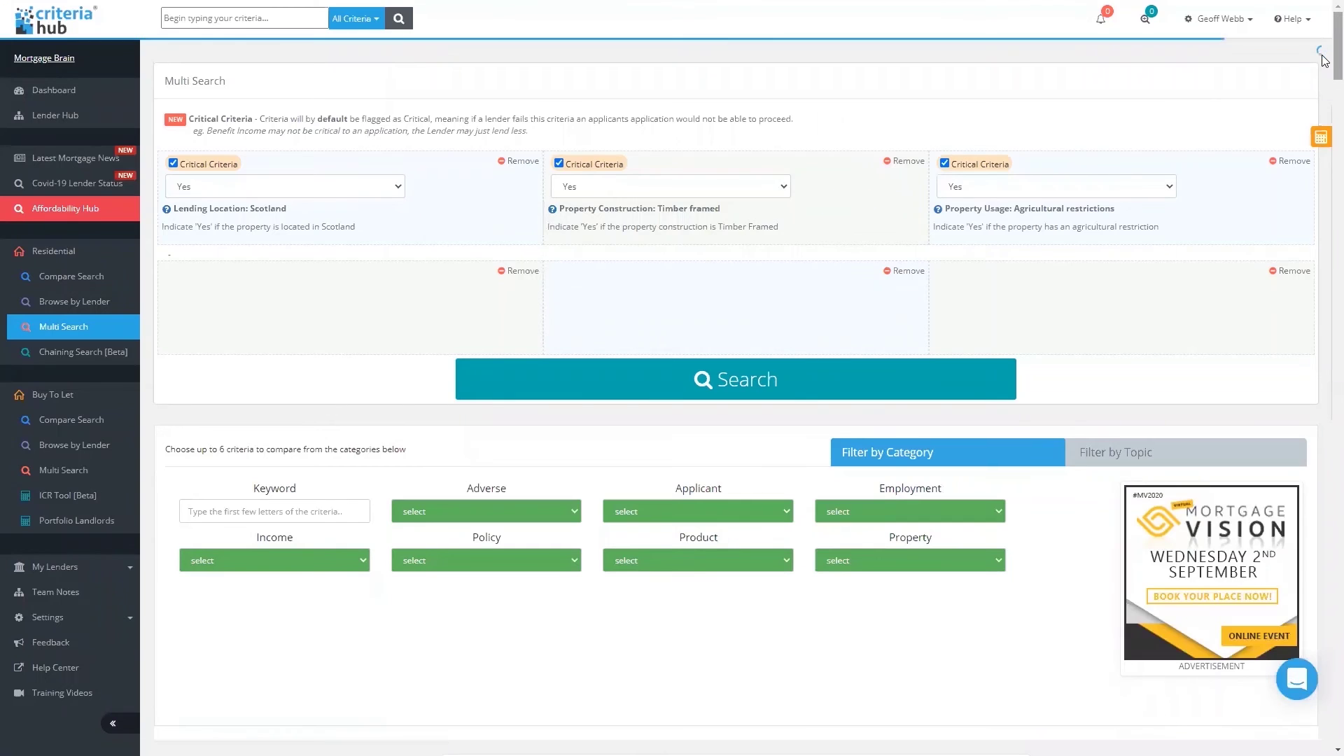
scroll(1325, 70, down, 2)
scroll(1325, 82, down, 5)
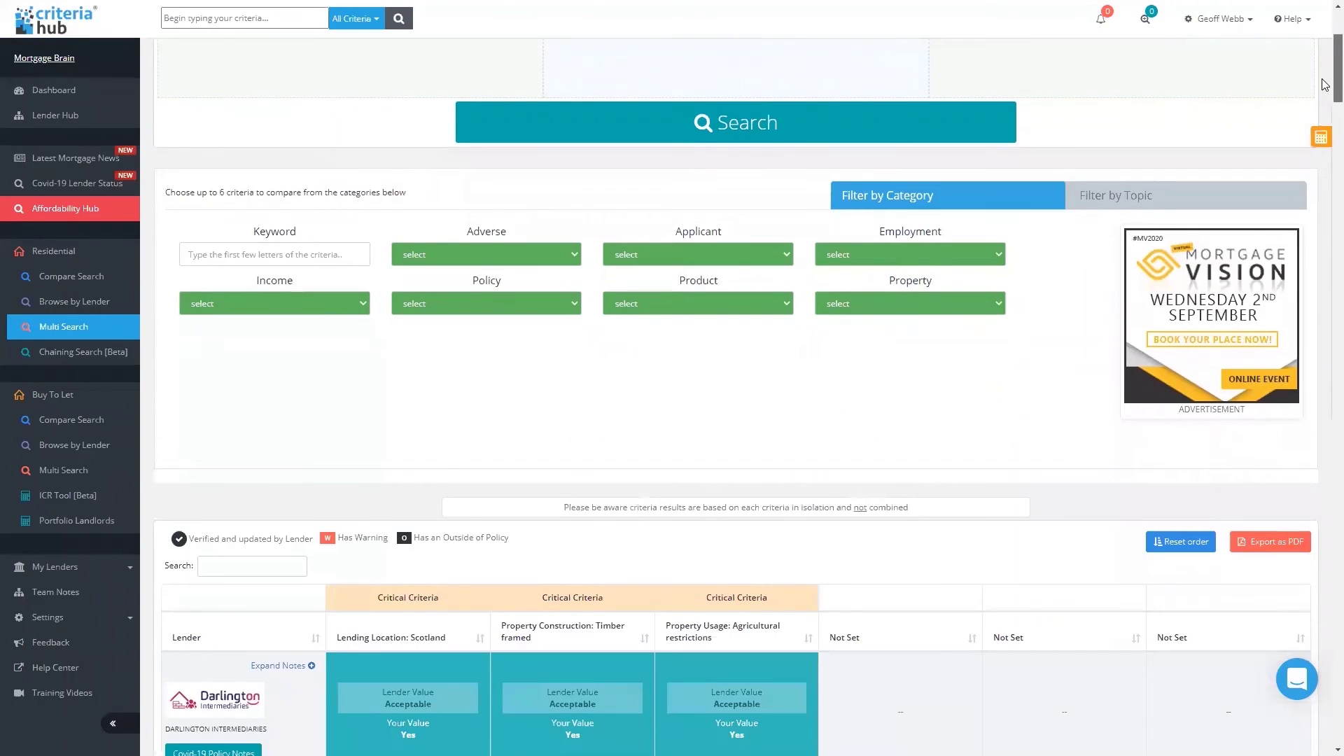
scroll(1325, 112, down, 1)
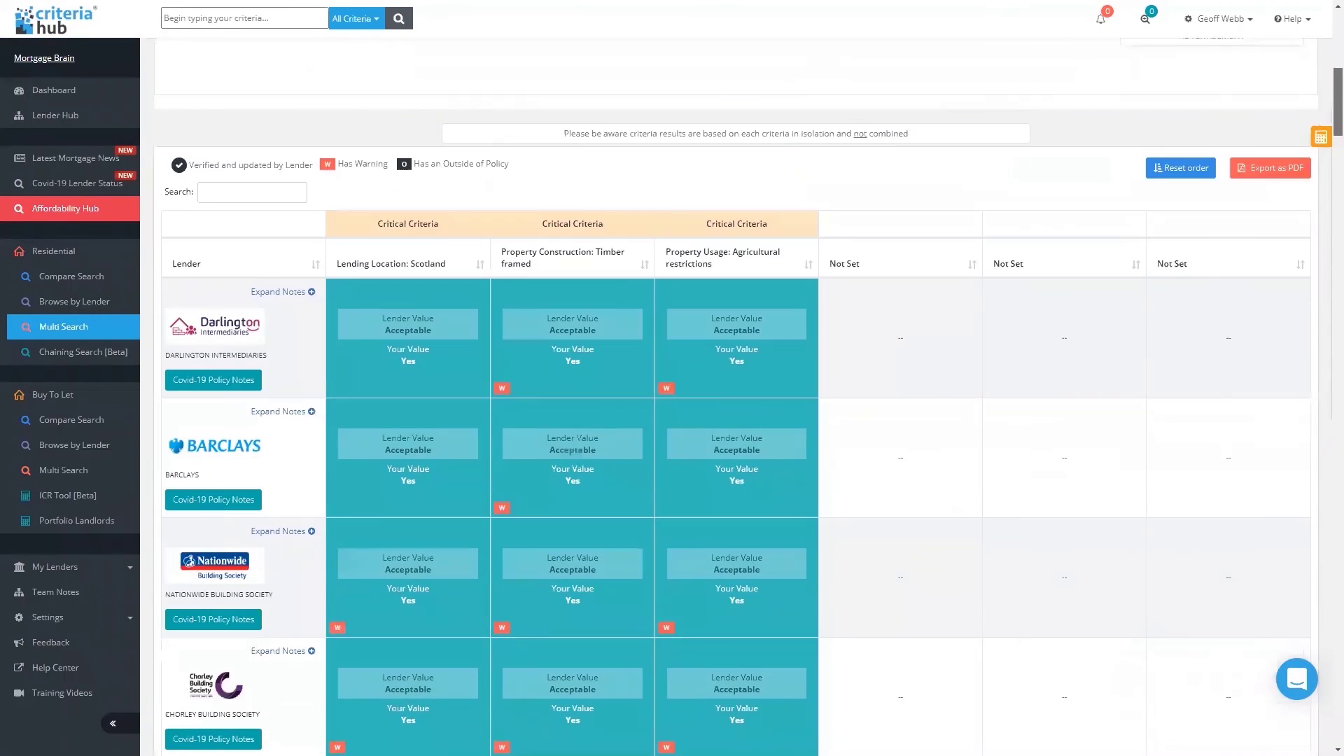
scroll(1324, 112, down, 1)
scroll(1324, 112, down, 1)
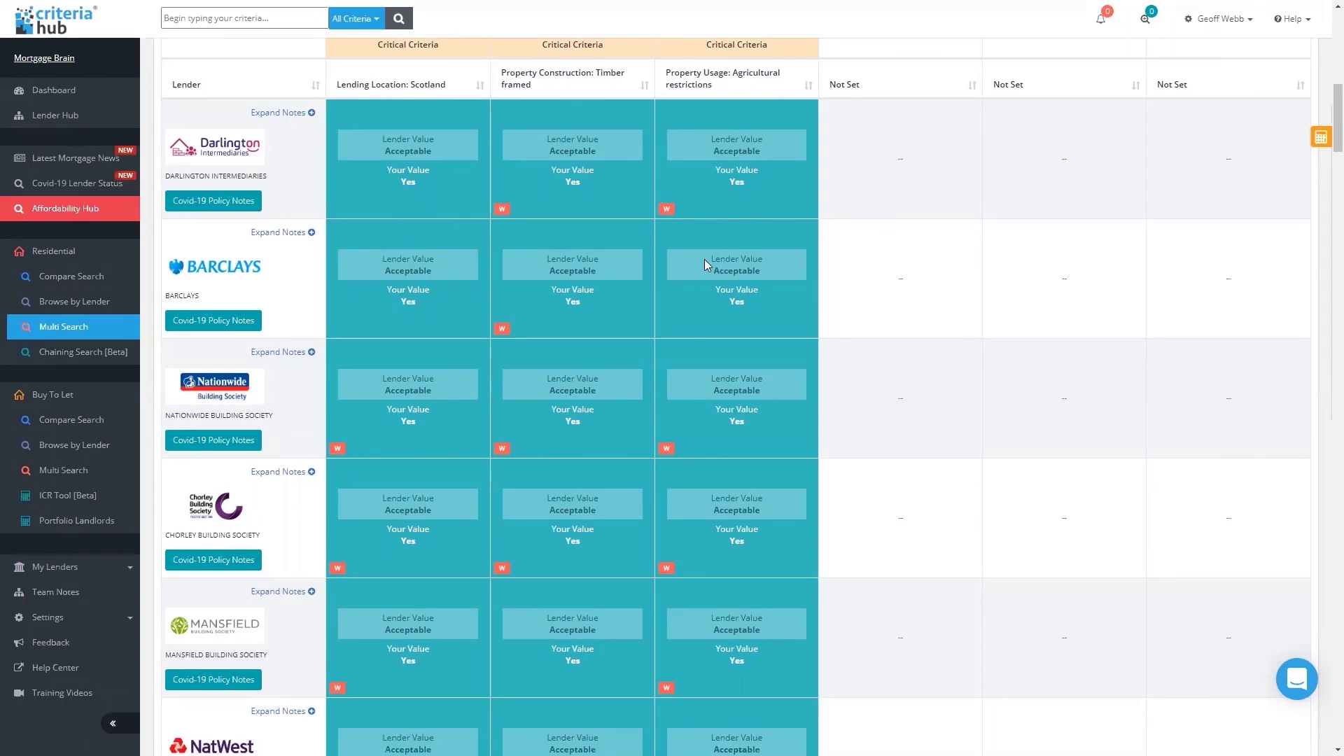
scroll(1323, 146, down, 1)
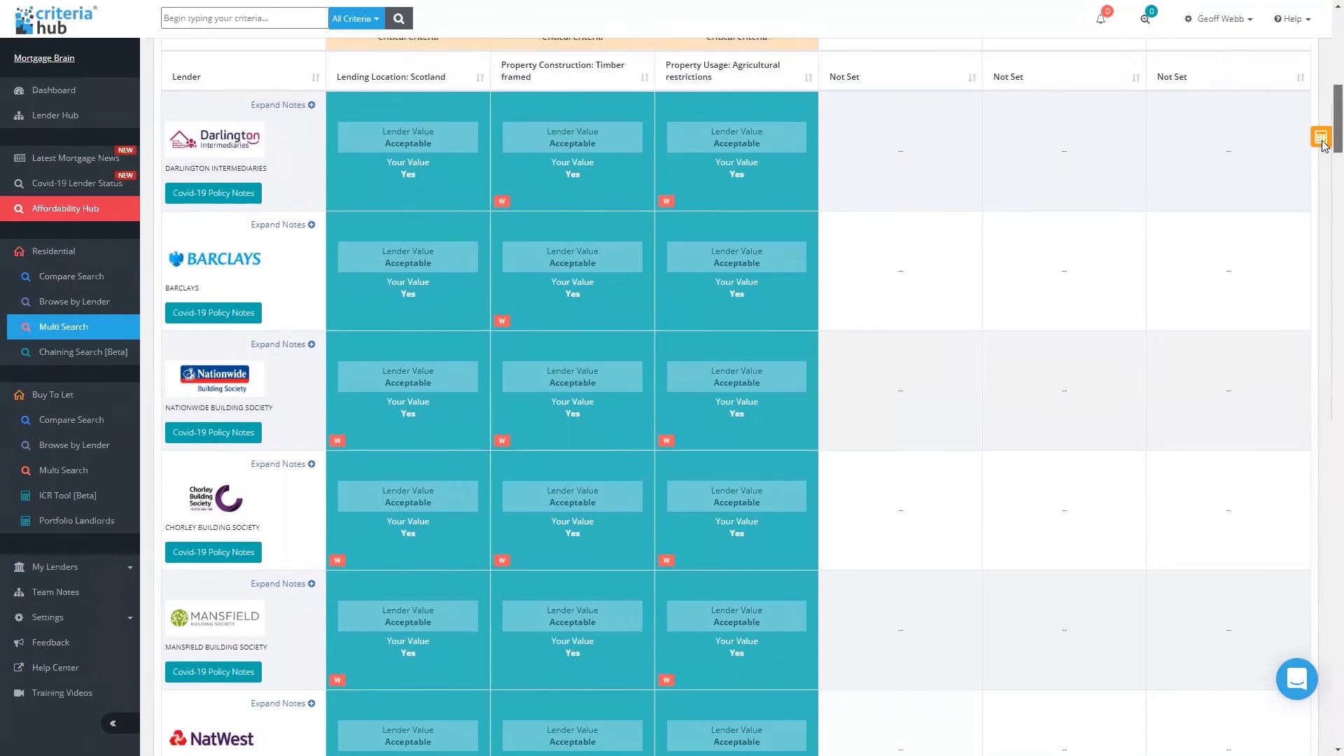
scroll(1323, 151, down, 3)
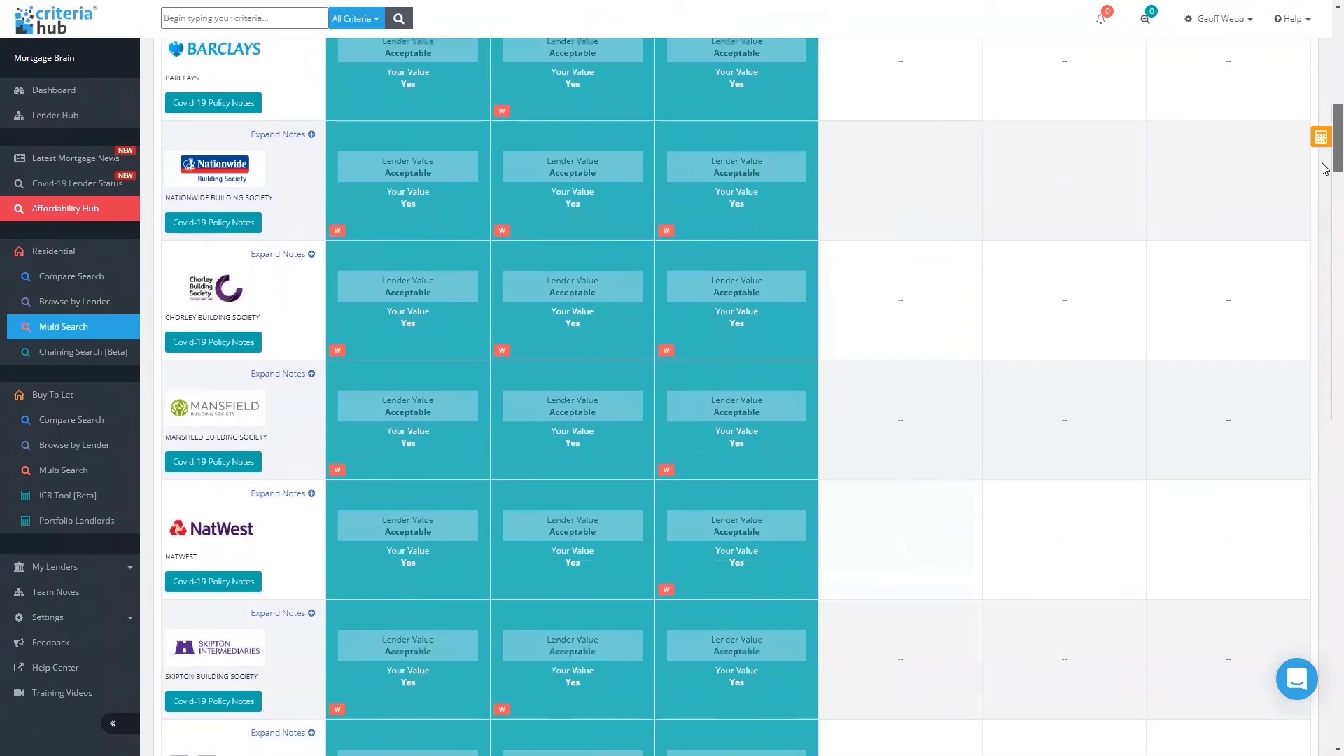
scroll(1325, 168, down, 2)
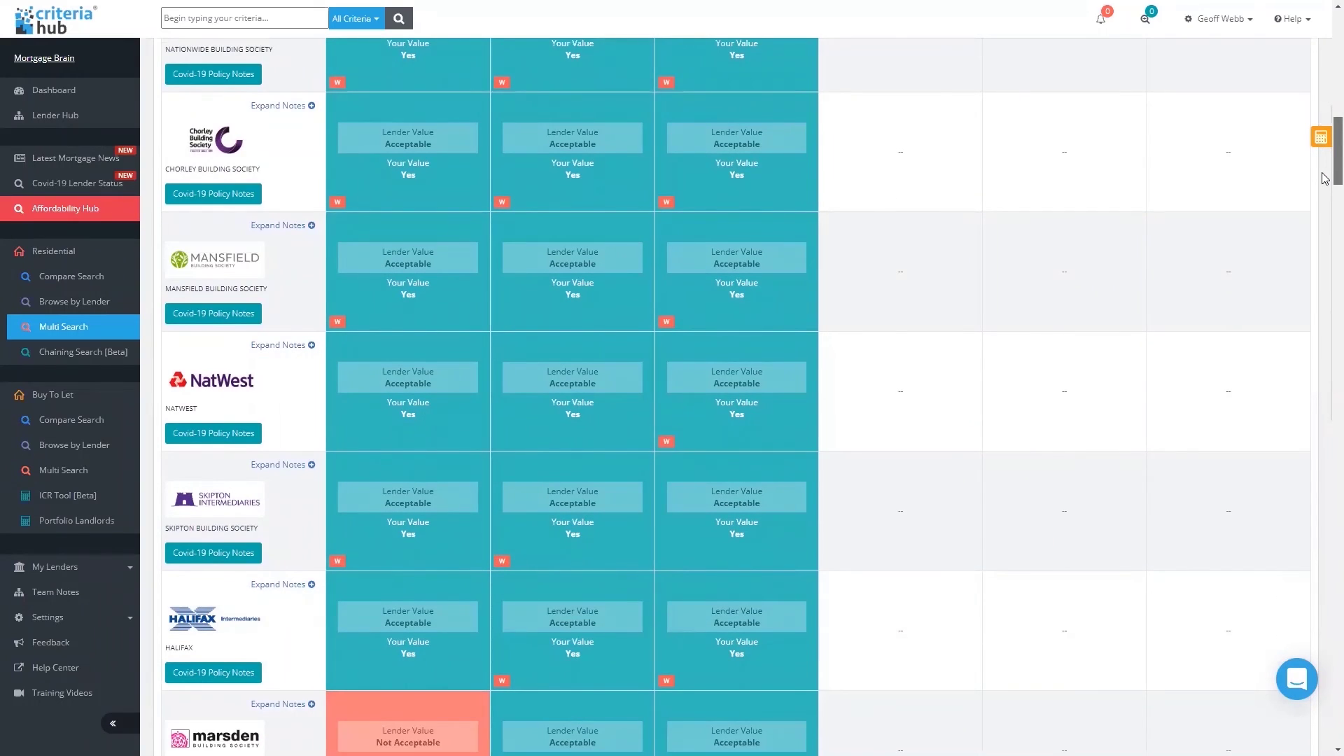
scroll(1325, 179, down, 1)
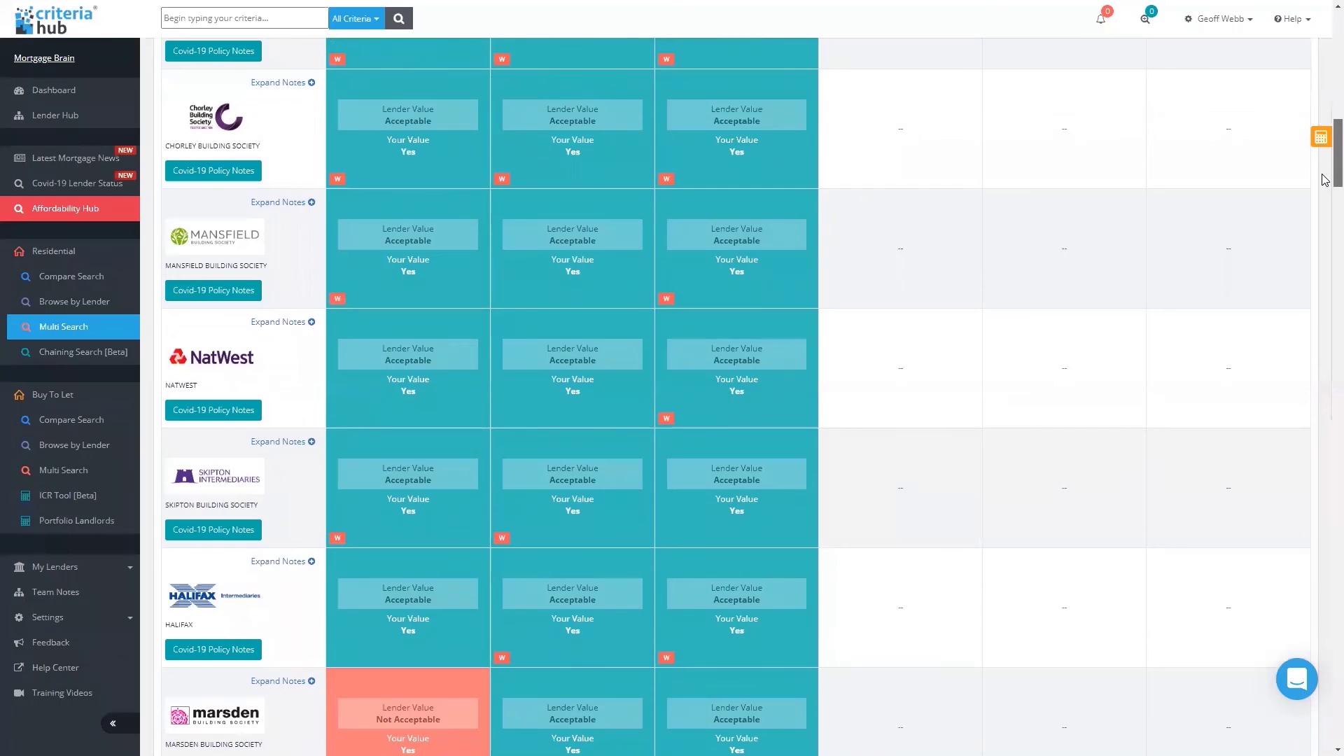
scroll(1325, 182, down, 3)
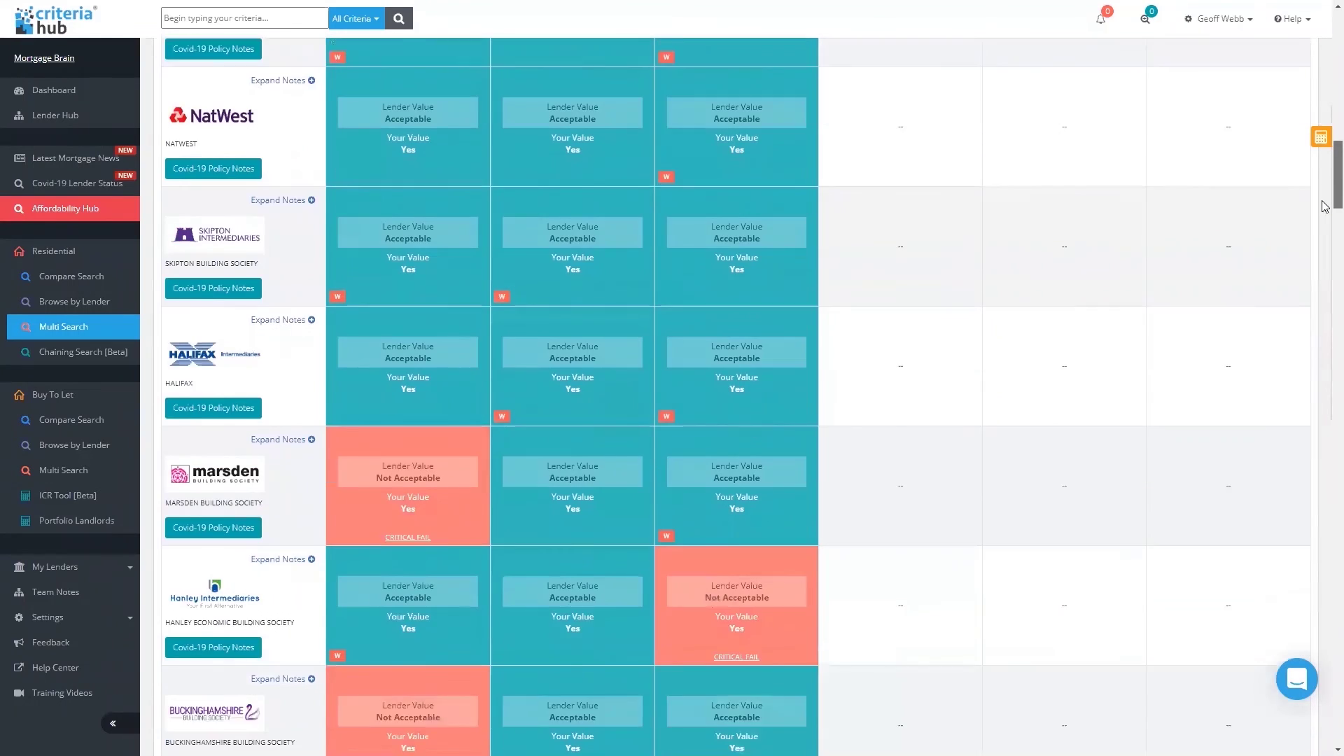
scroll(1325, 205, down, 1)
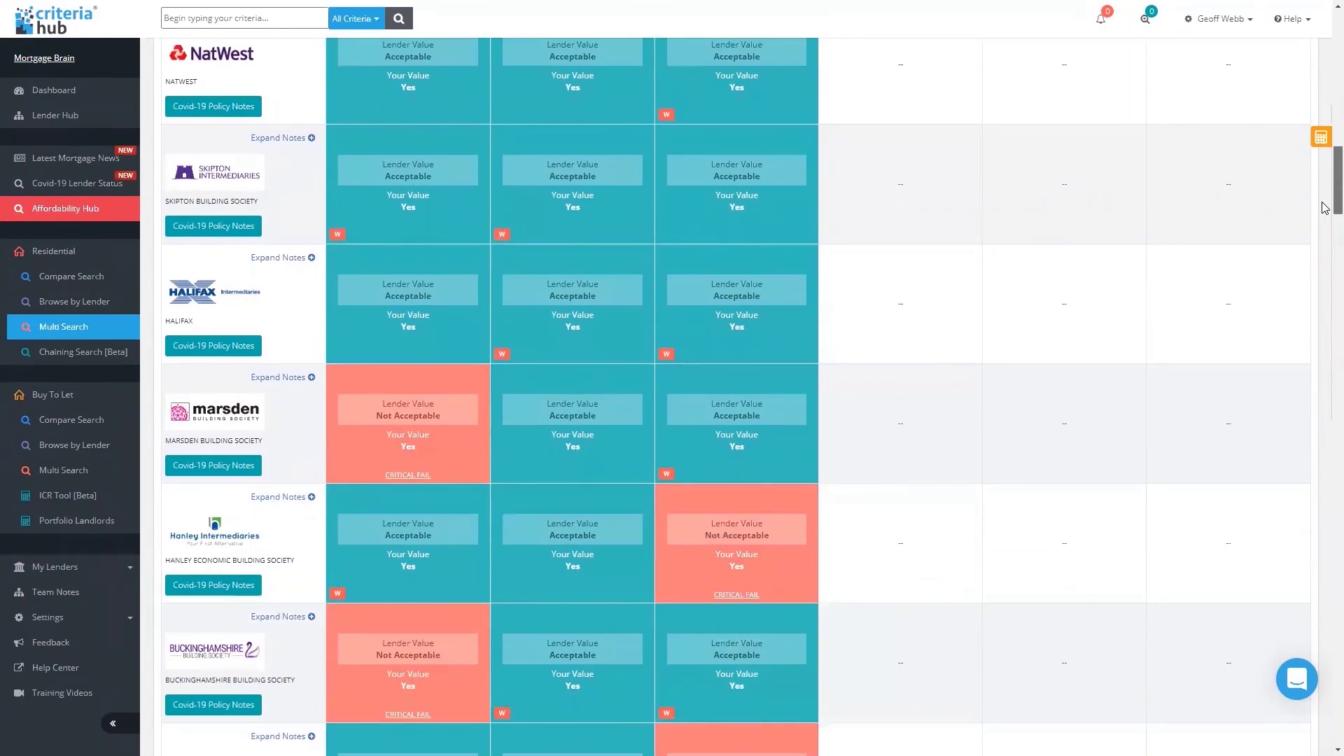
scroll(1325, 208, down, 2)
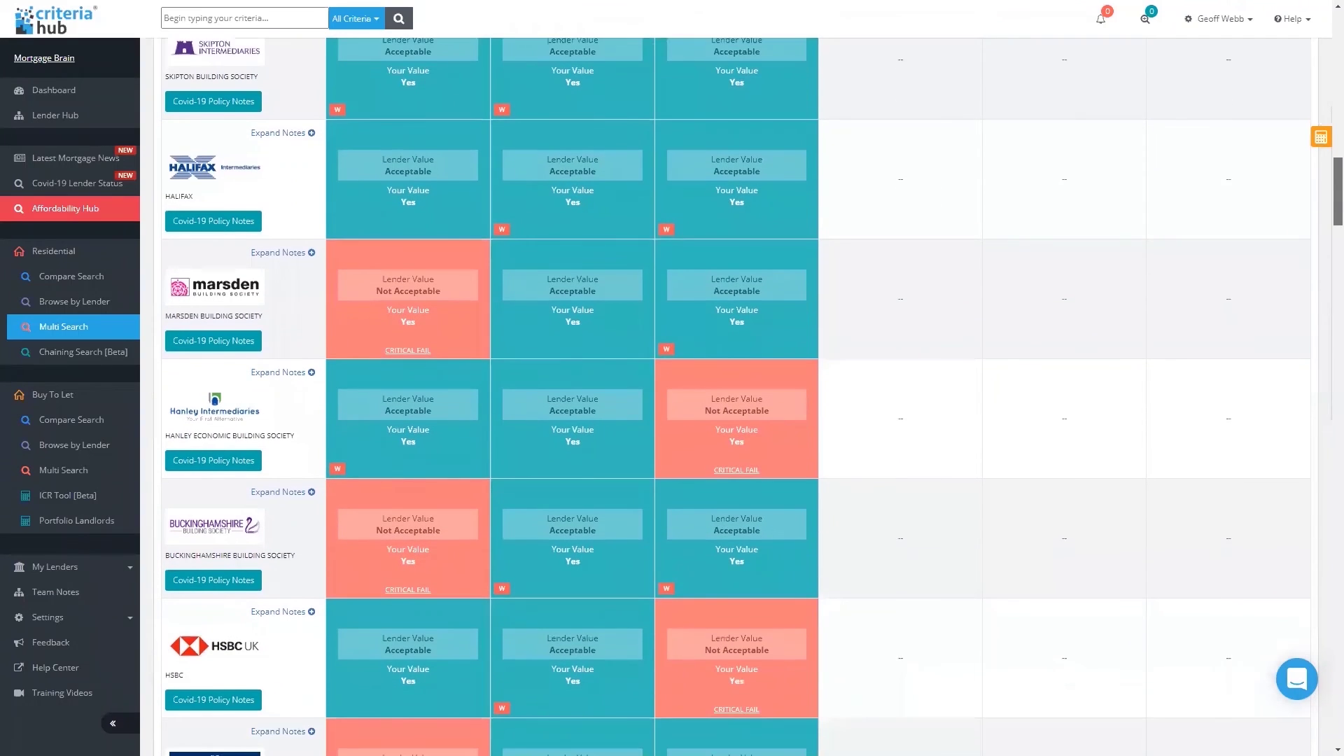
scroll(1325, 219, down, 2)
scroll(1325, 219, down, 2)
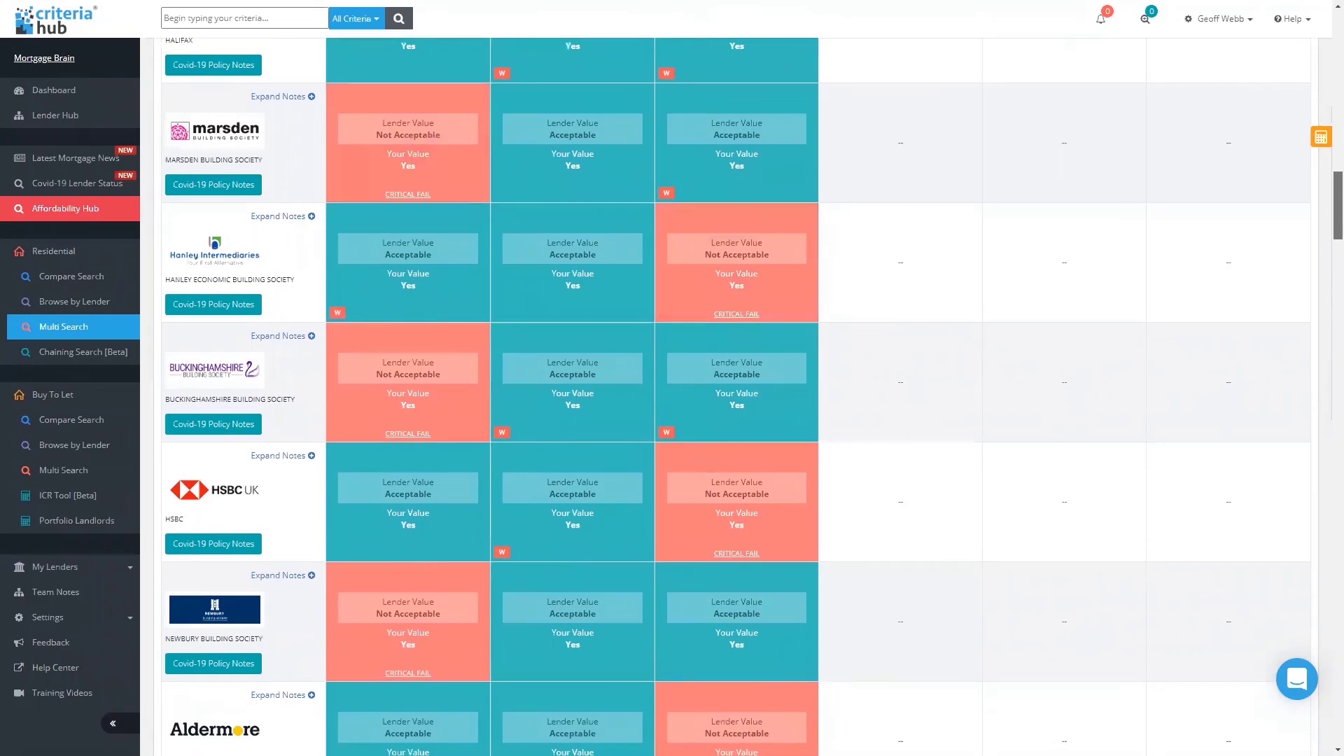
scroll(1326, 219, down, 8)
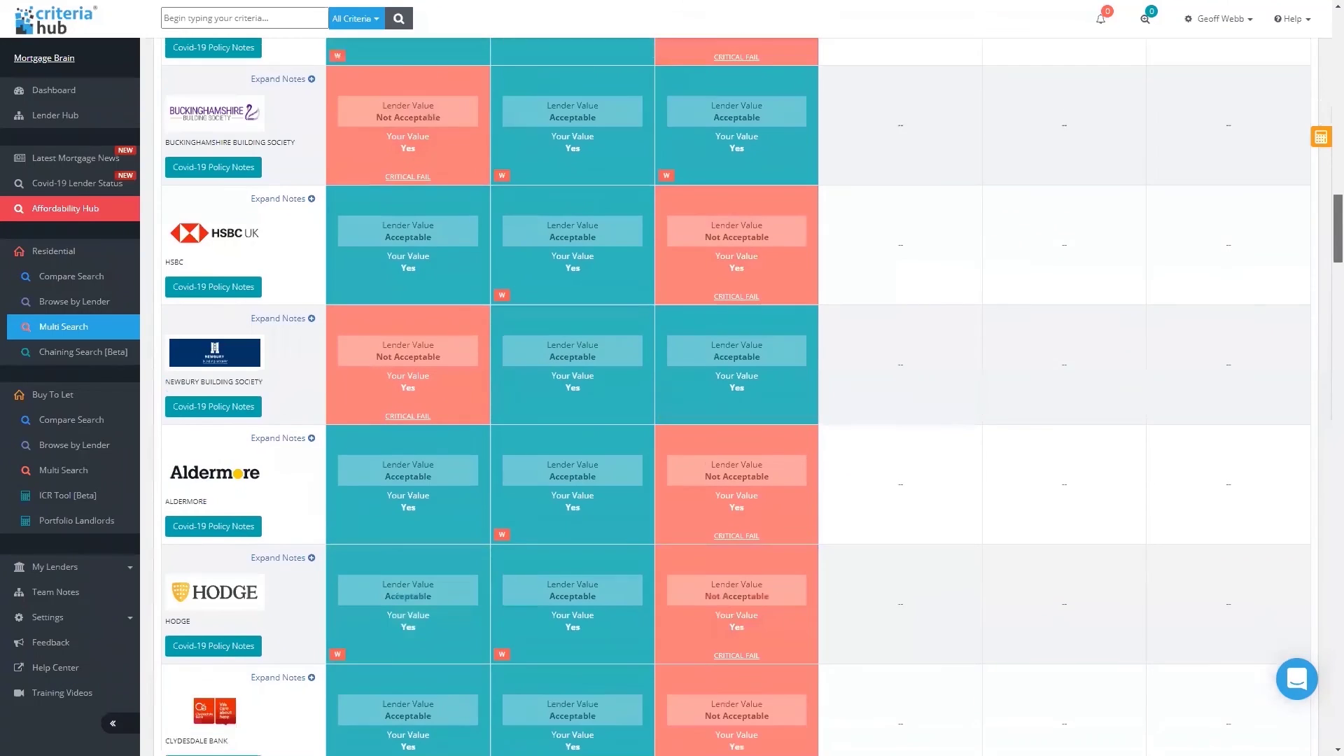
scroll(736, 397, down, 8)
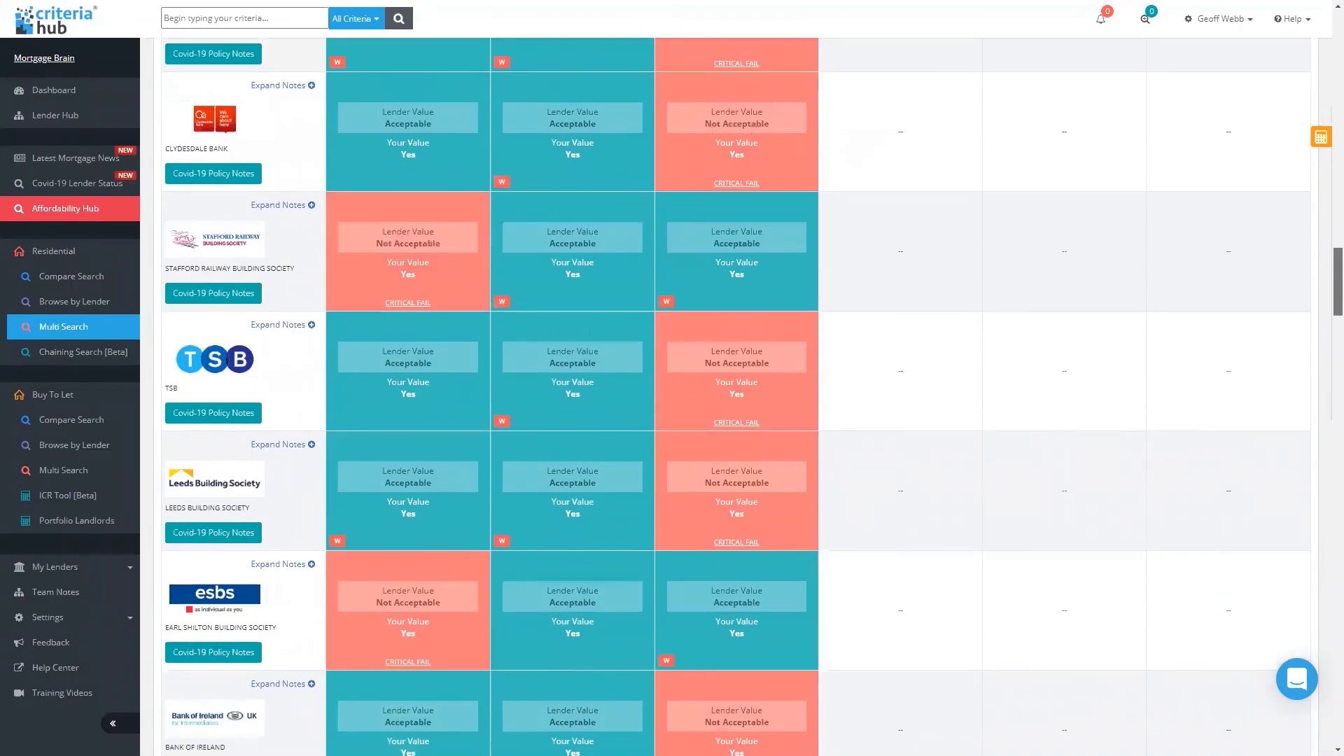
scroll(736, 397, down, 11)
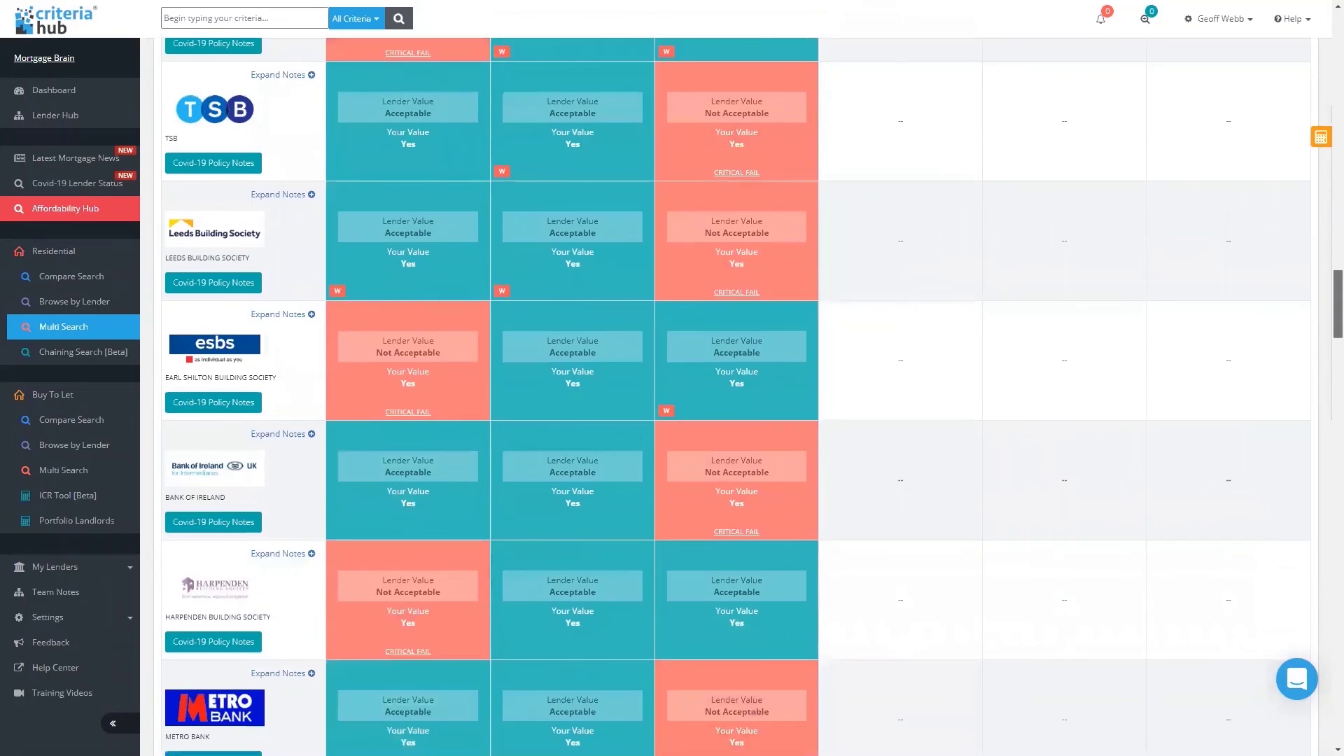
scroll(736, 397, down, 15)
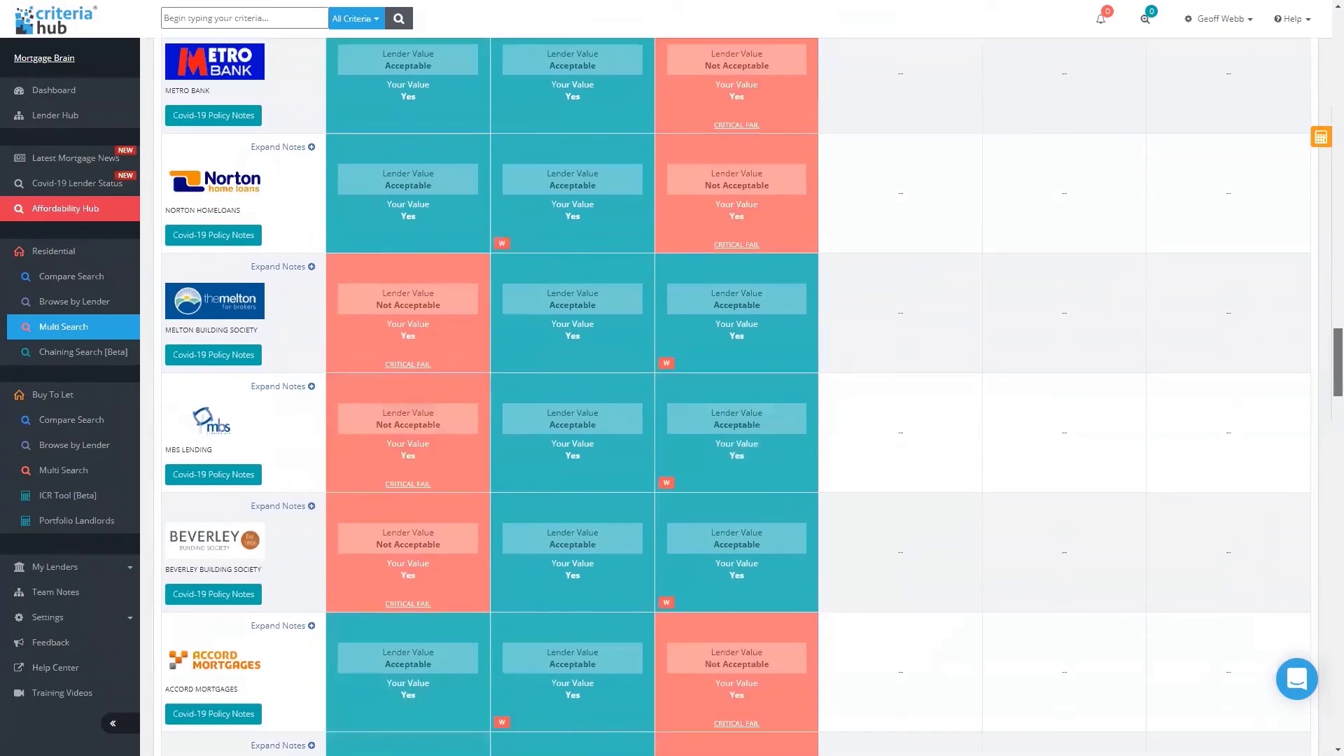
scroll(736, 397, down, 6)
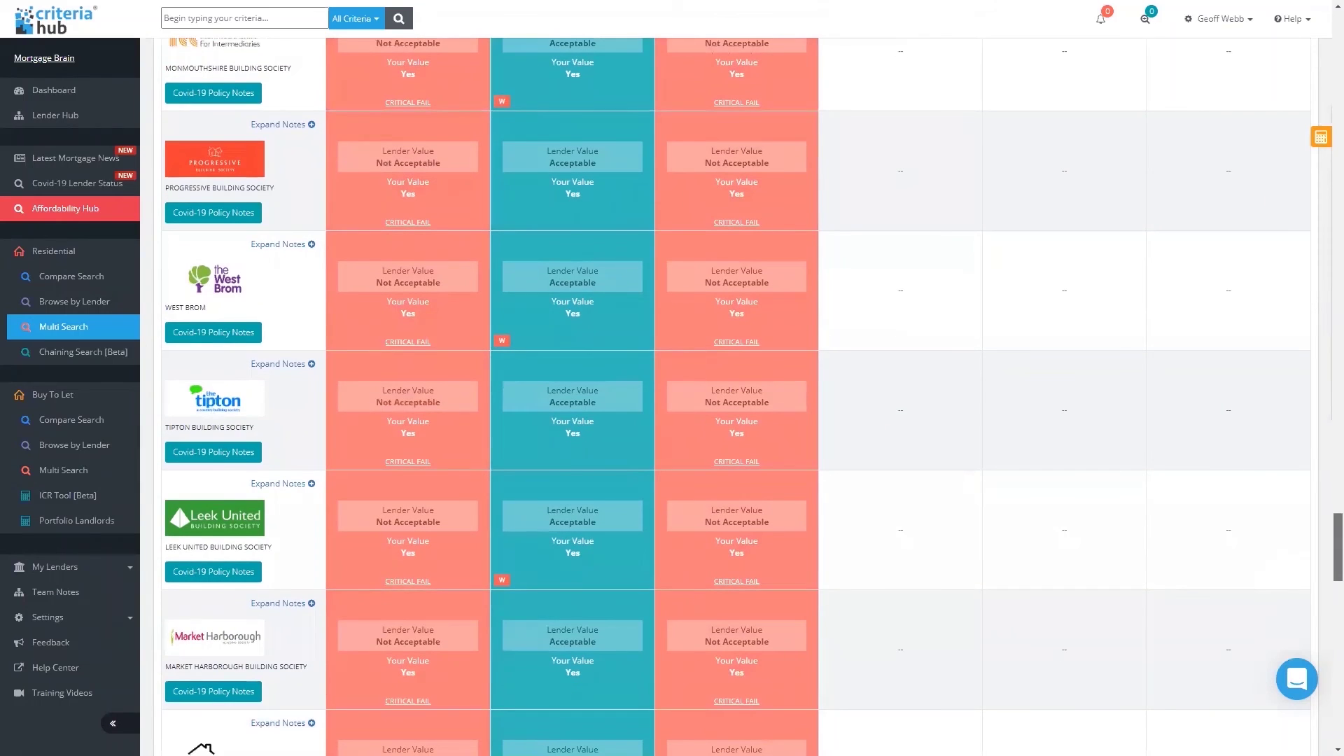
scroll(736, 397, down, 9)
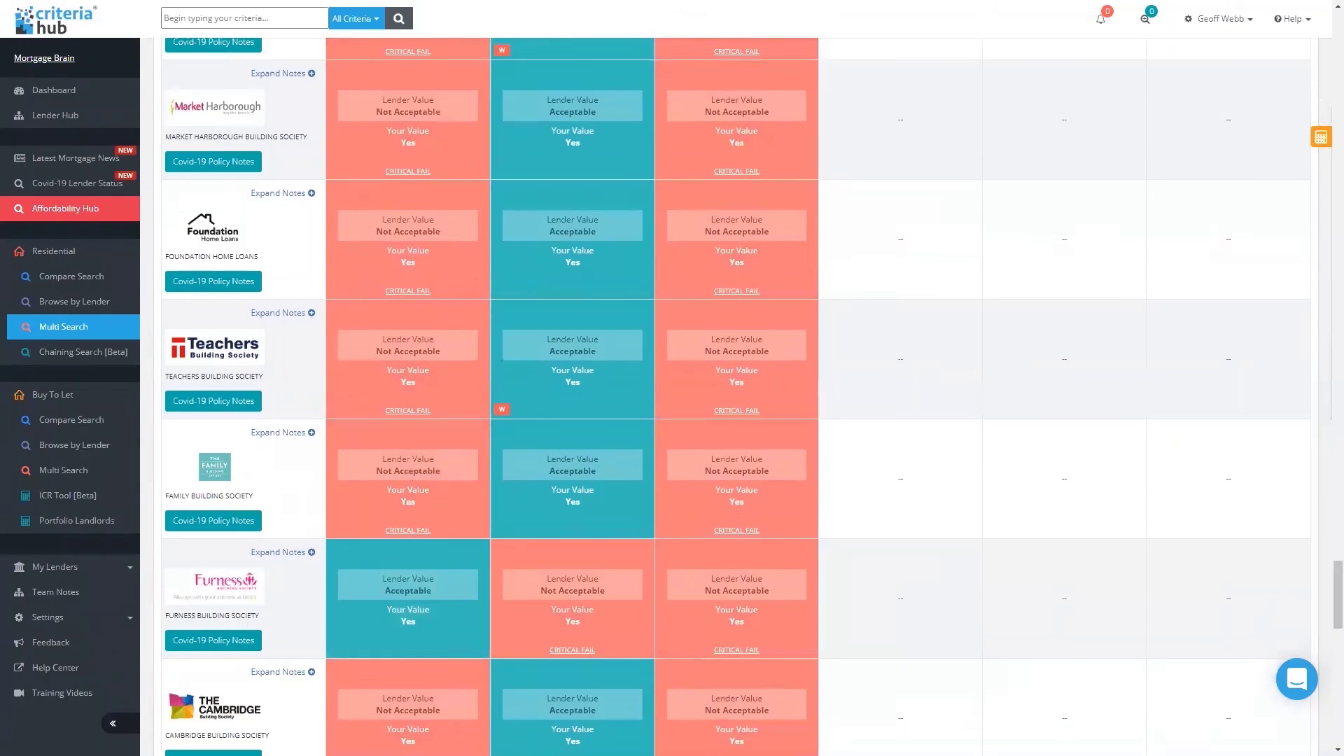
scroll(1326, 651, down, 1)
scroll(1326, 650, down, 20)
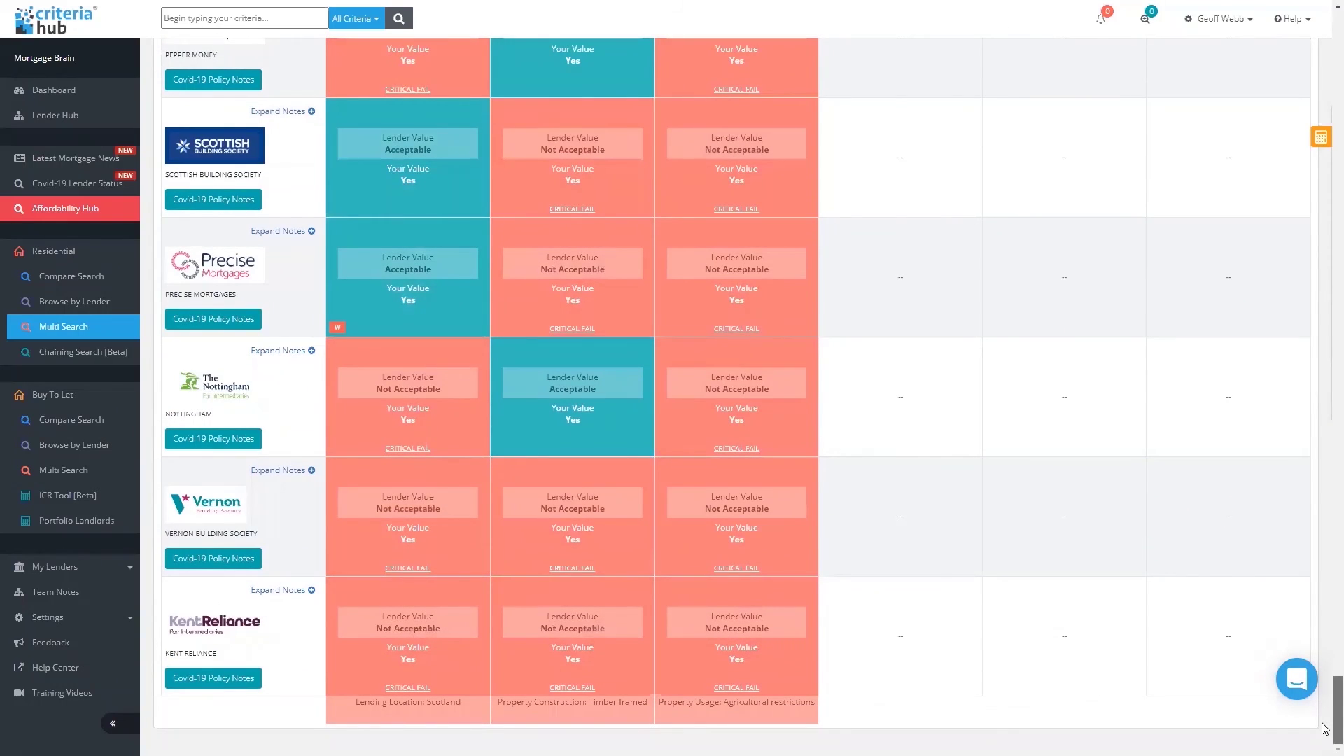
scroll(1325, 728, up, 20)
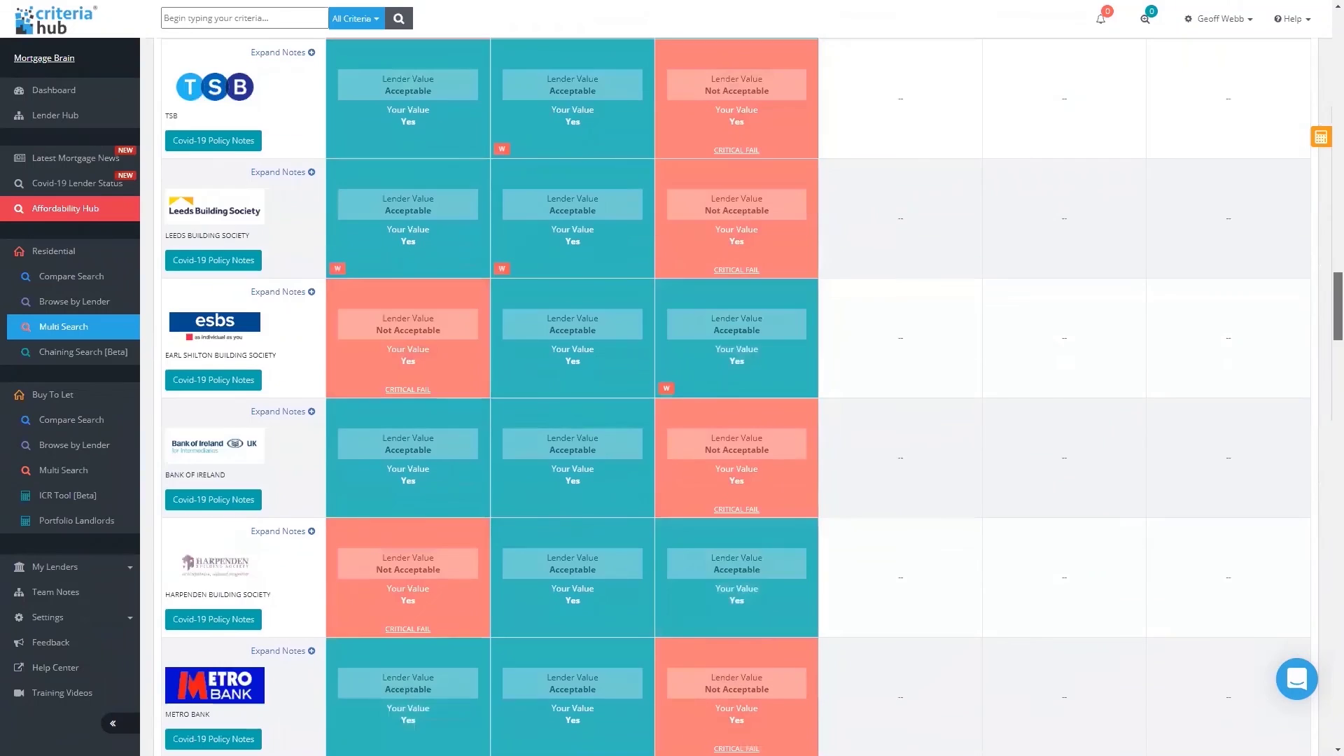
scroll(1325, 728, up, 15)
- Expand and read NatWest's policy notes and contact details for the three criteria, then collapse them
scroll(1325, 729, down, 5)
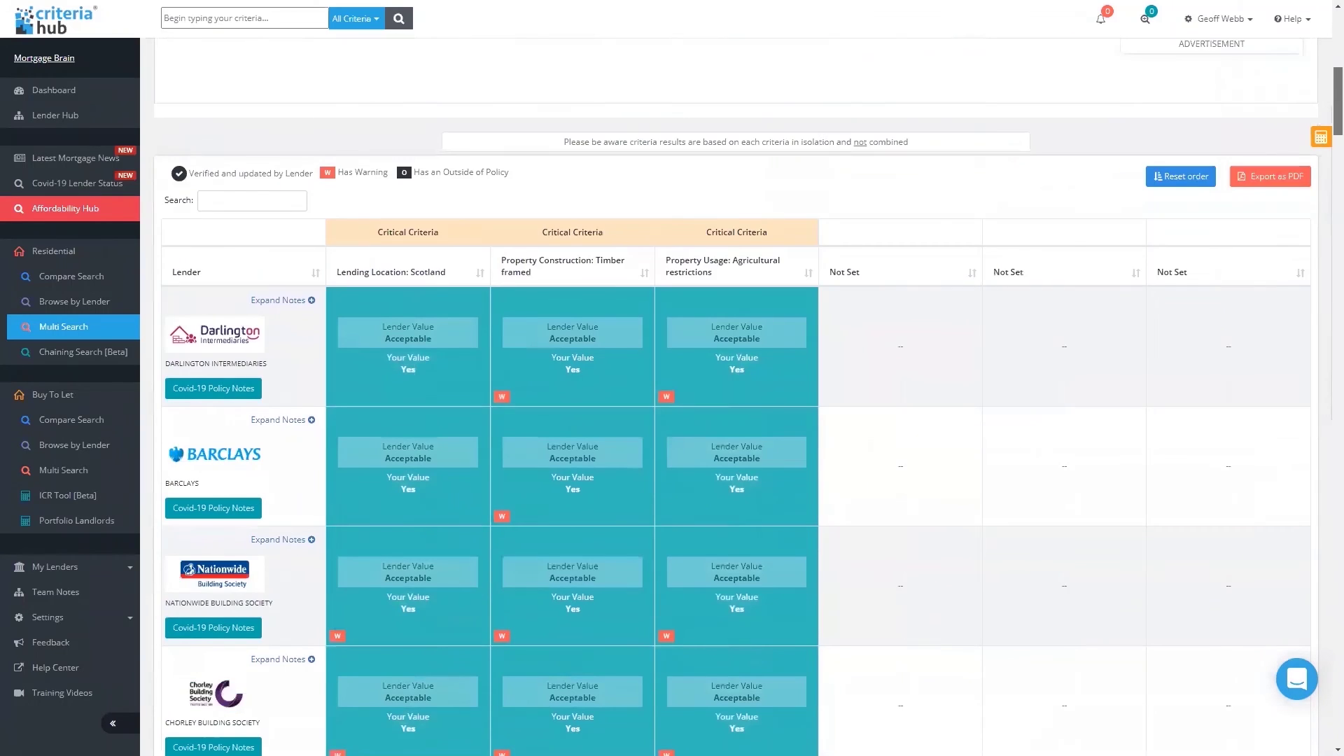
scroll(575, 241, down, 5)
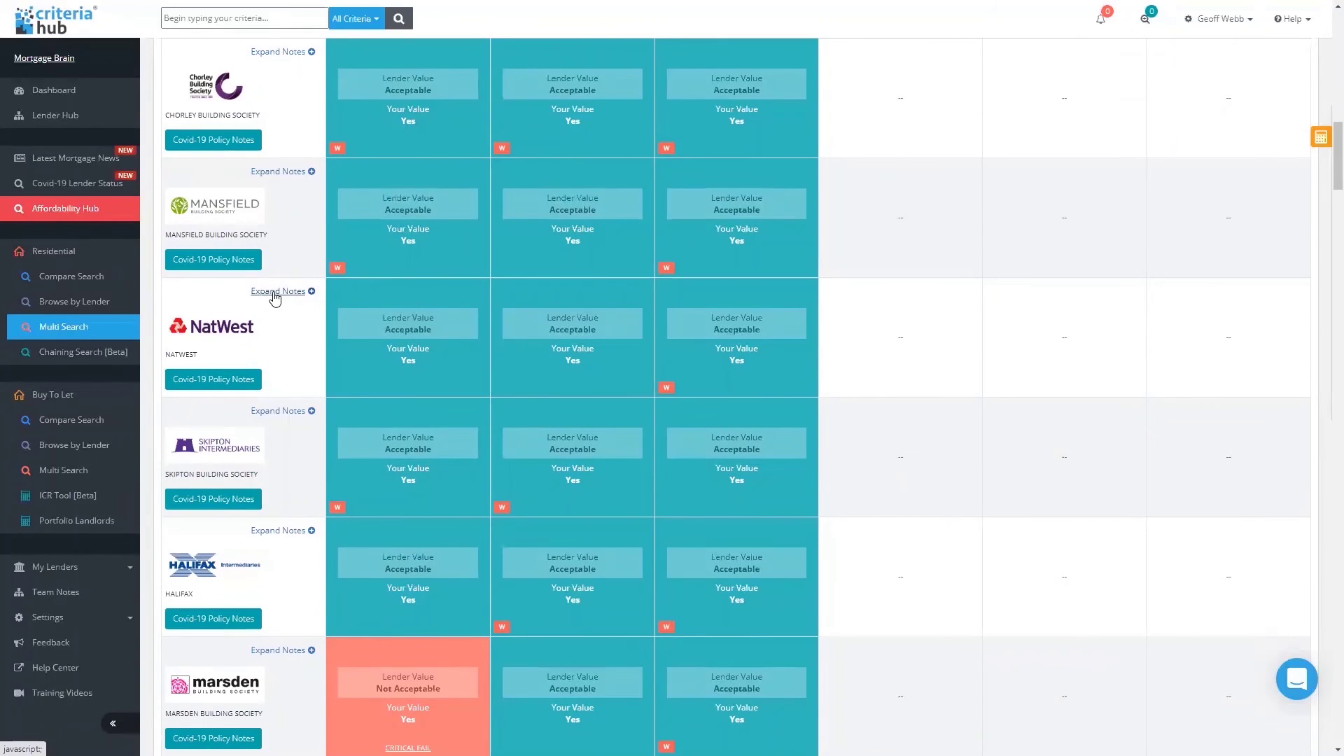
click(274, 294)
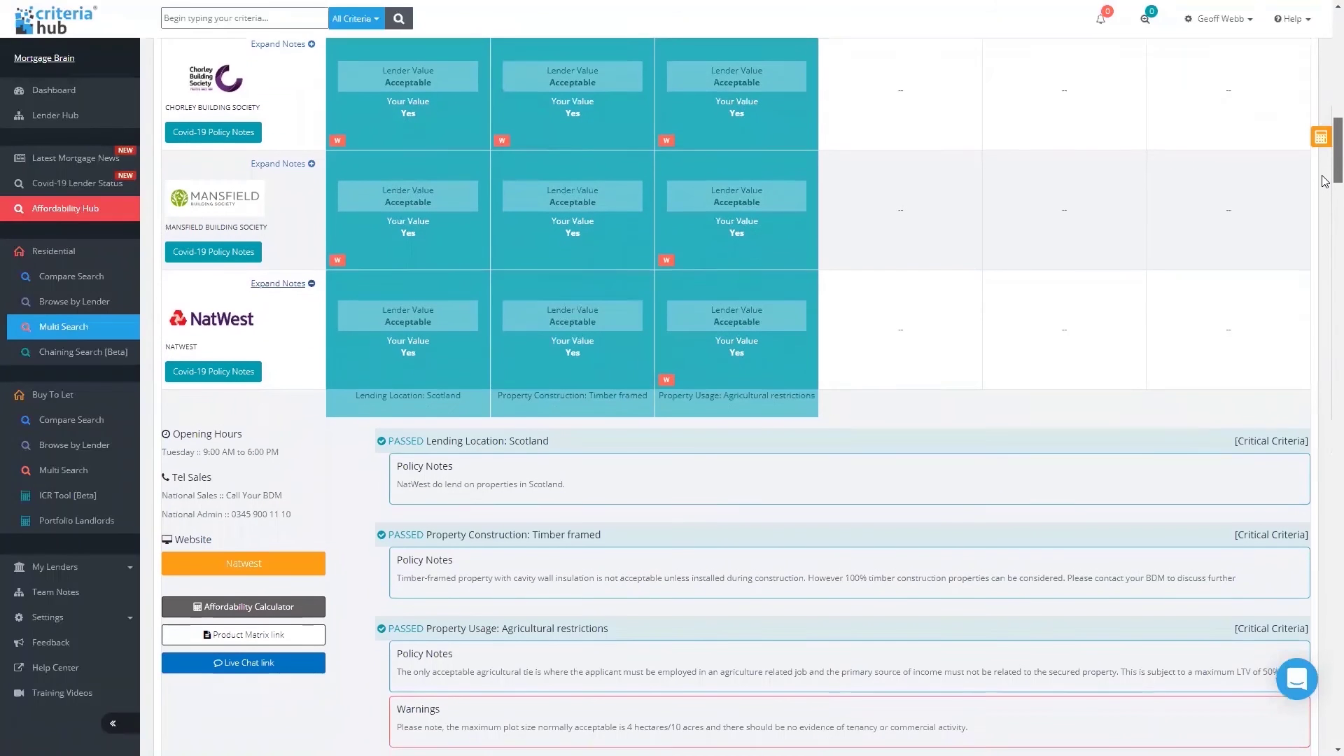
scroll(1325, 186, down, 3)
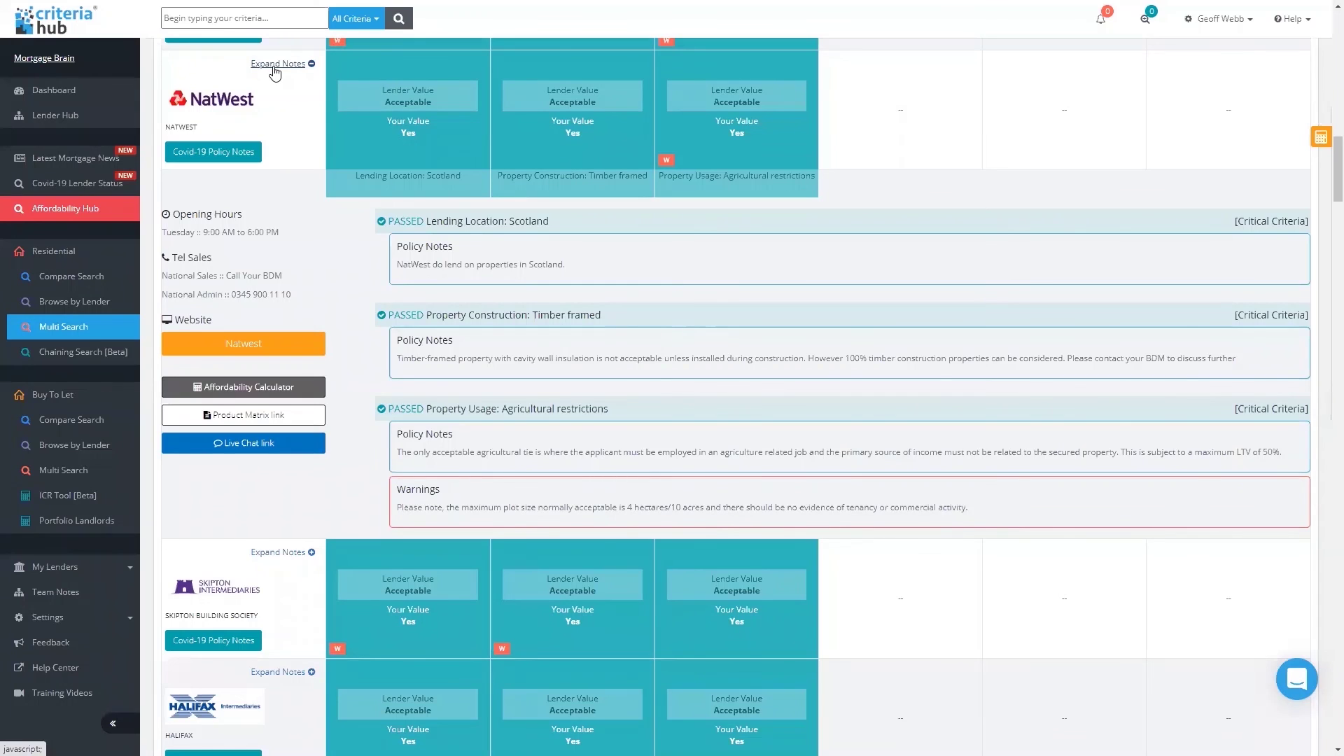
click(277, 63)
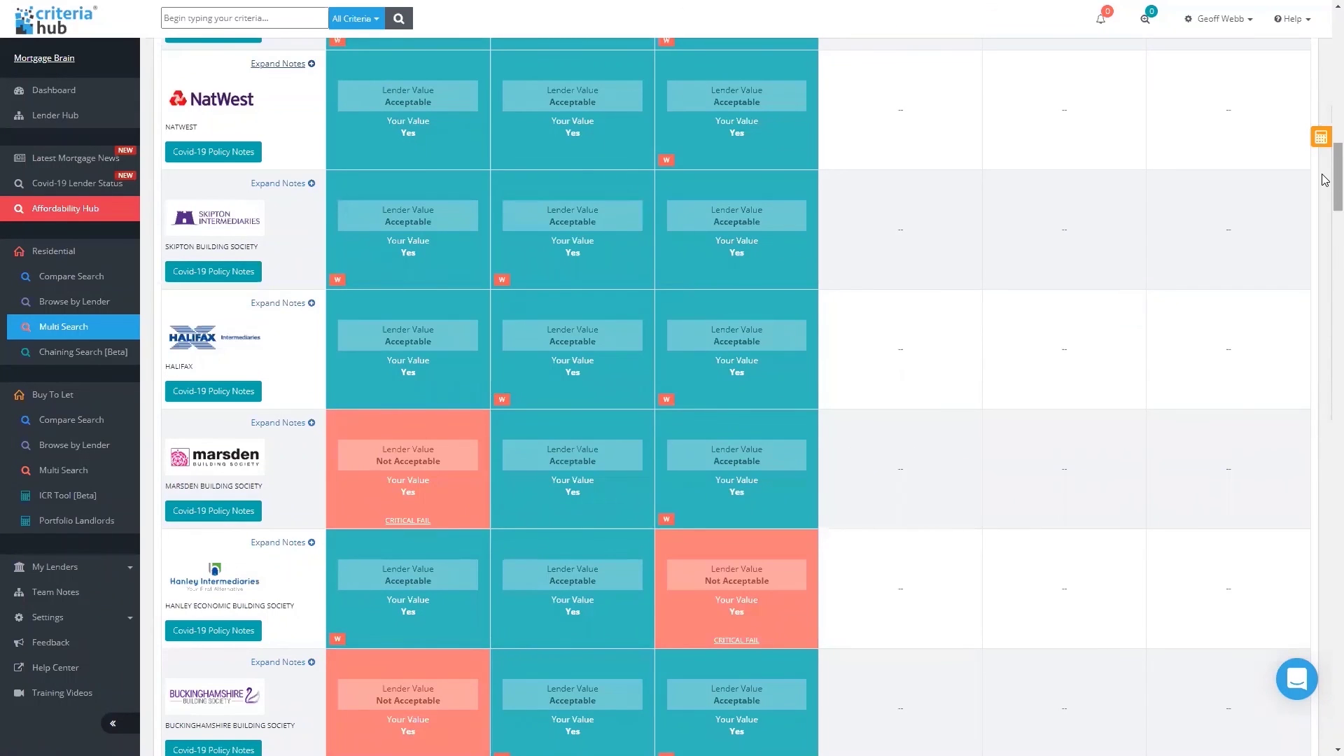
- Return to the top of the results grid and begin the PDF export
scroll(1323, 174, up, 10)
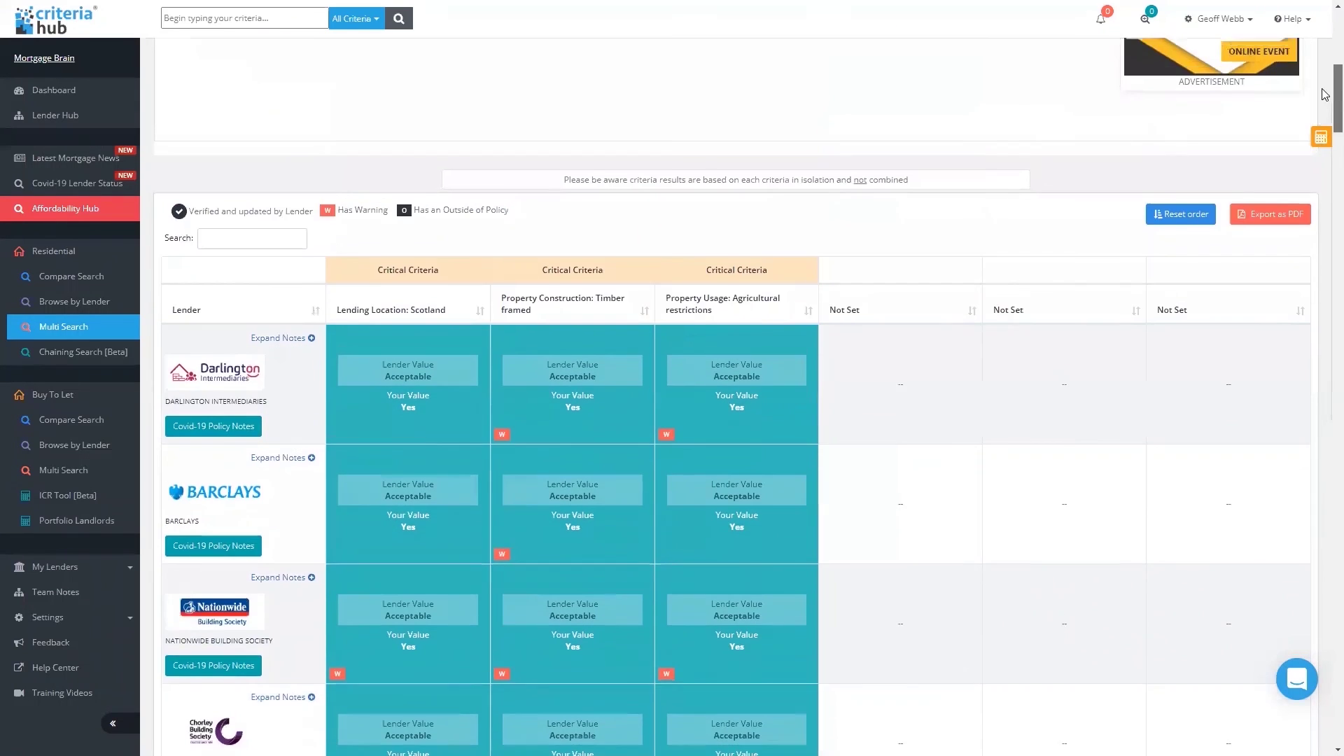
scroll(1325, 94, up, 1)
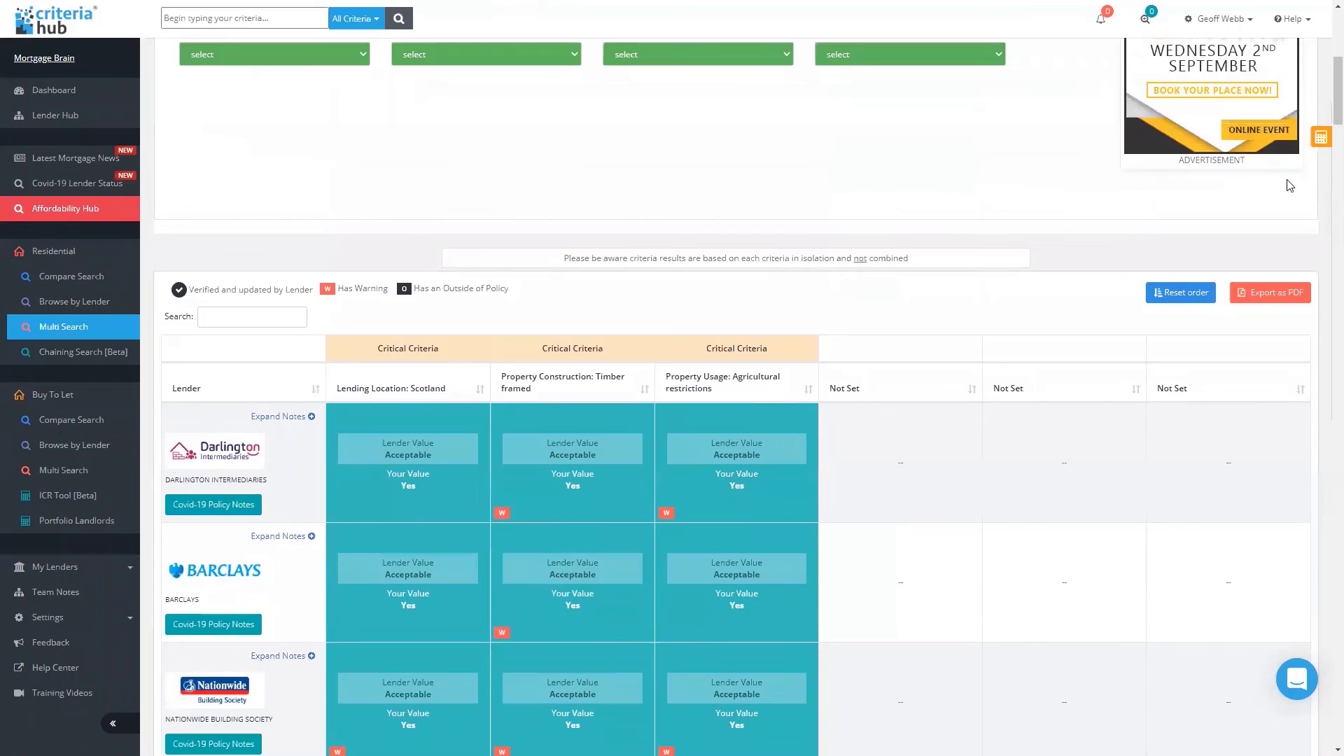
click(1266, 302)
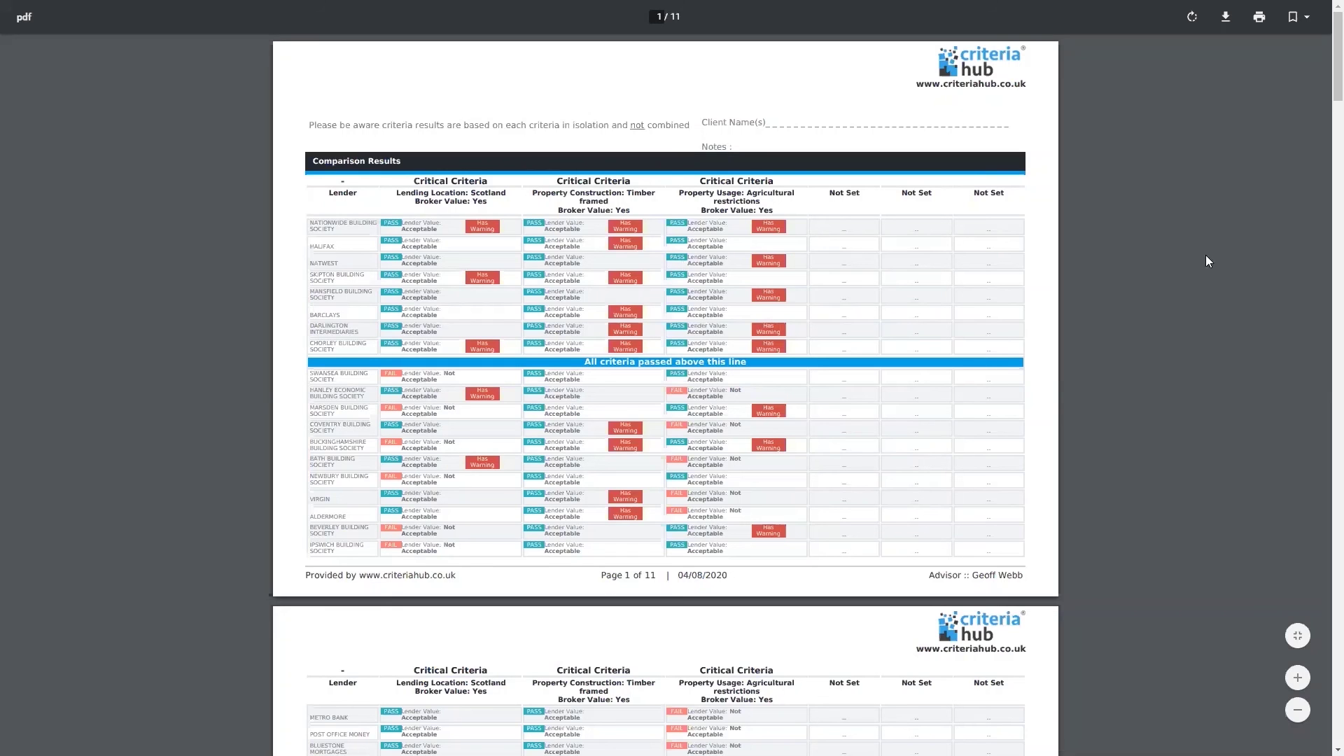
- Scroll the 11-page PDF comparison report and exit full-screen to reveal the browser tabs
scroll(1322, 82, down, 2)
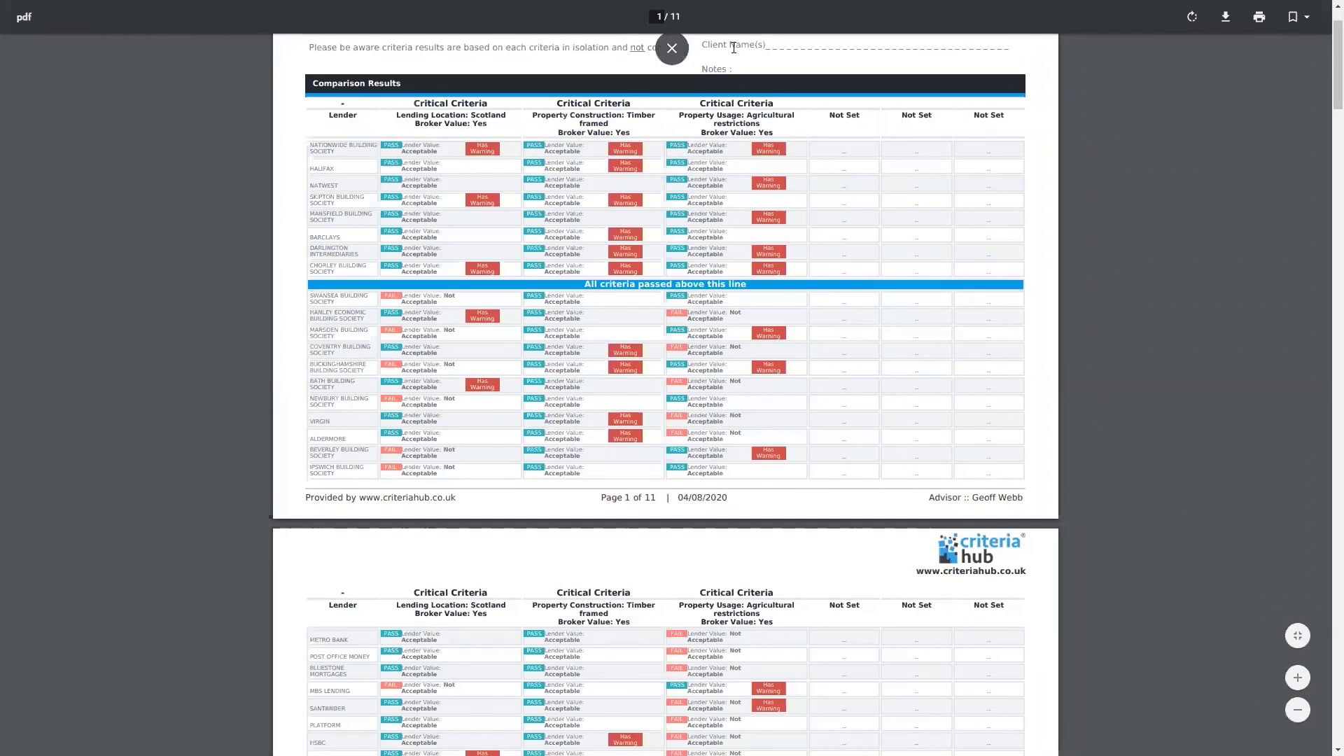
key(F11)
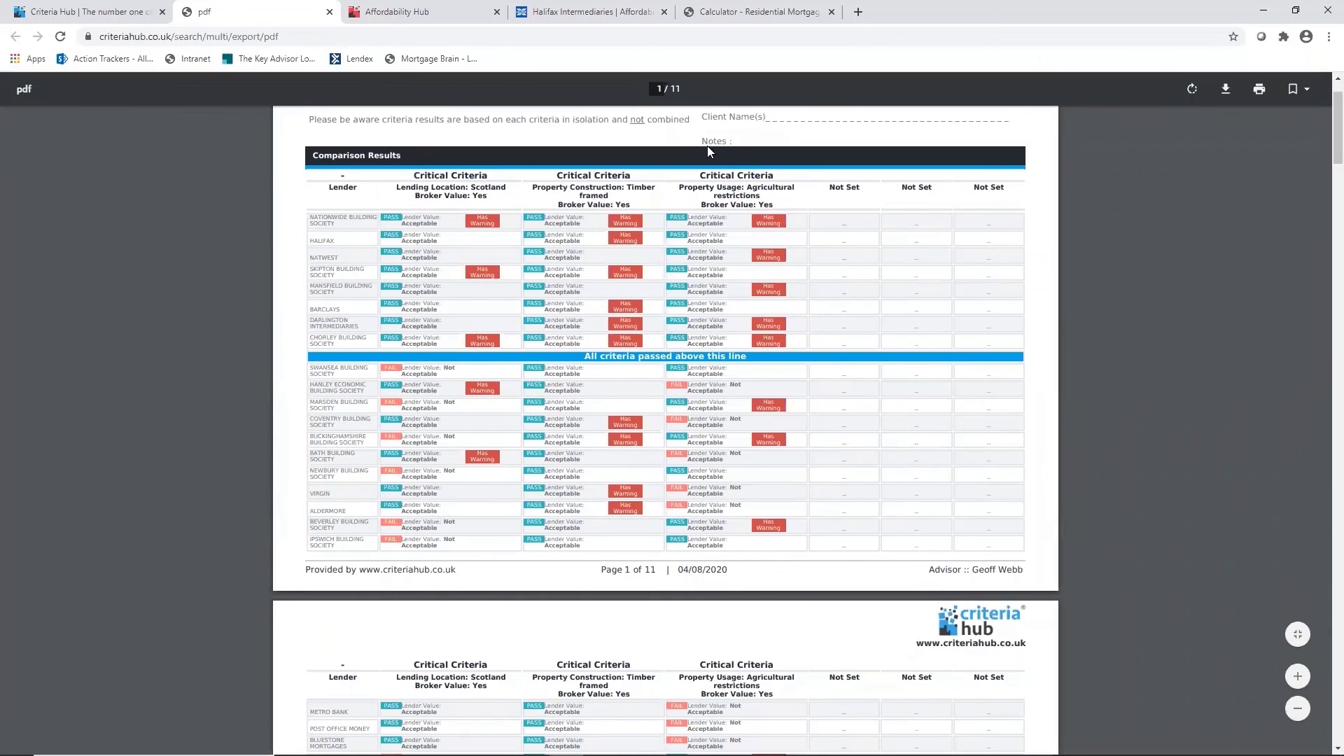
- Switch back to the Criteria Hub Multi Search results tab, leaving the PDF open
click(109, 16)
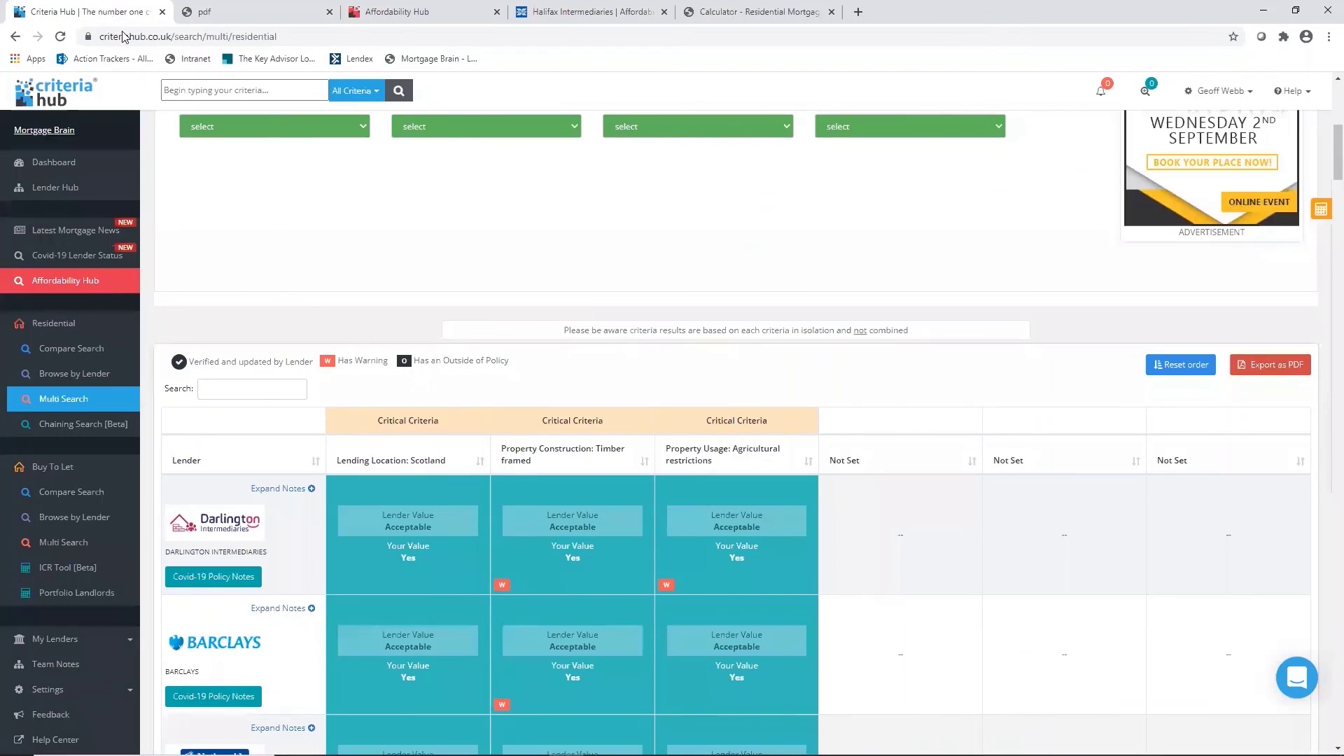